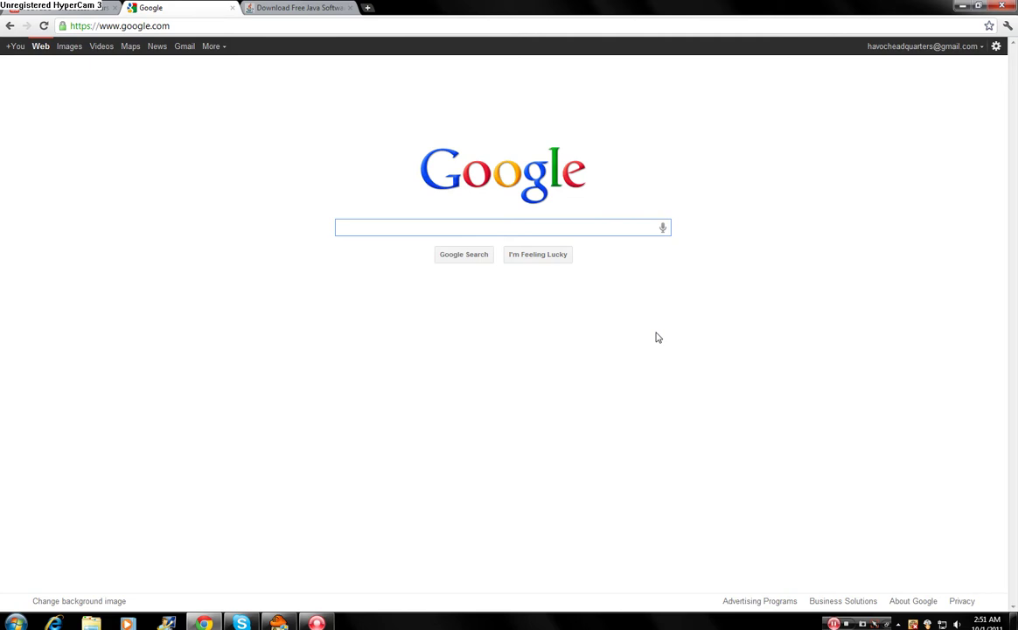
Download TeddiliciousRRC.rar via the tinyurl.com/teddiliciousrrc MediaFire link and open it in WinRAR.
left_click(180, 27)
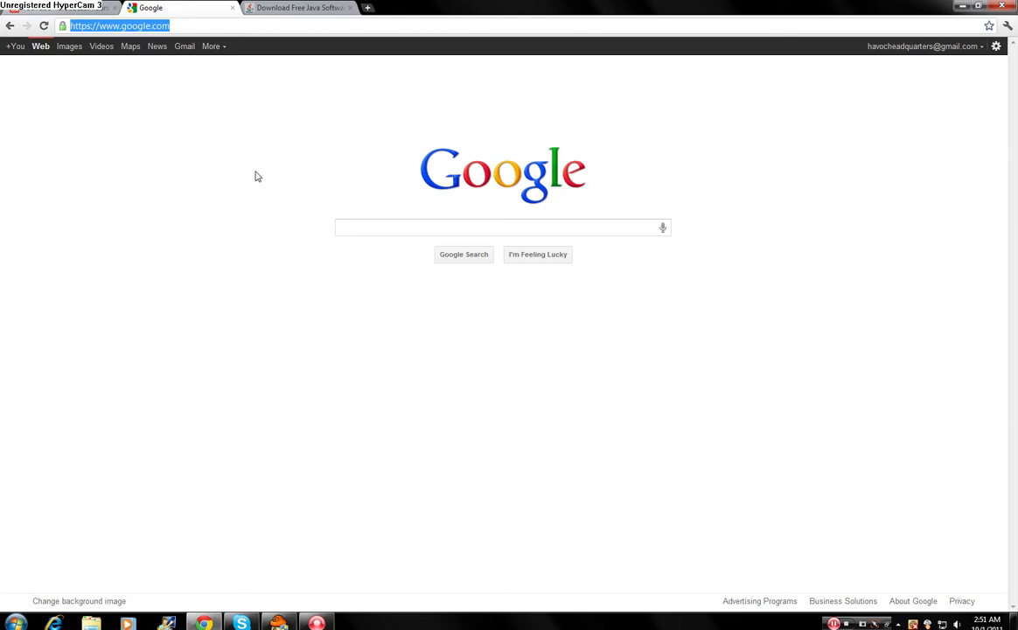
type("tinyurl")
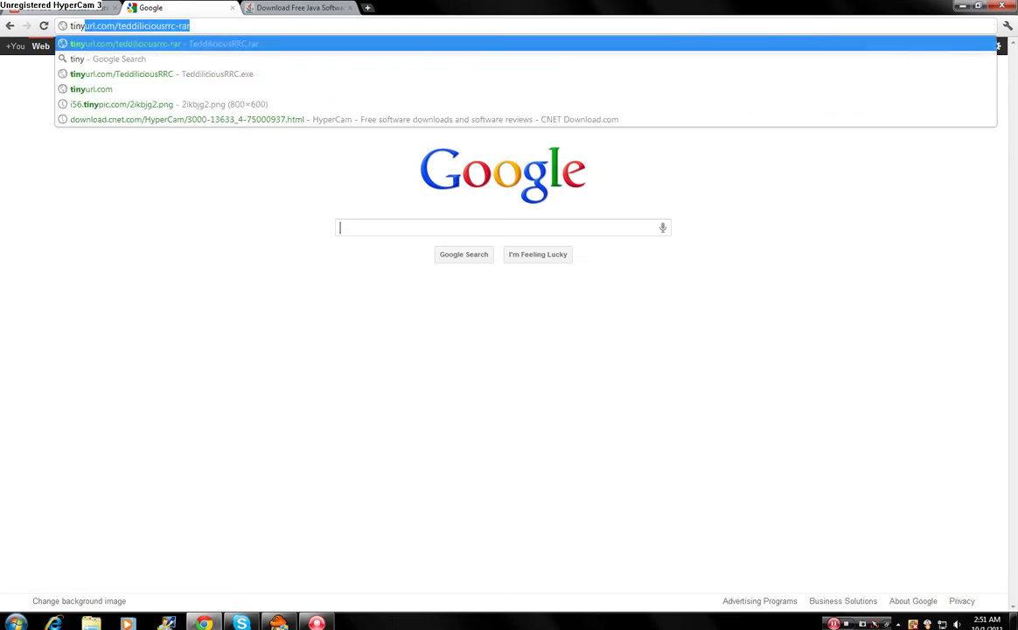
type(".com/")
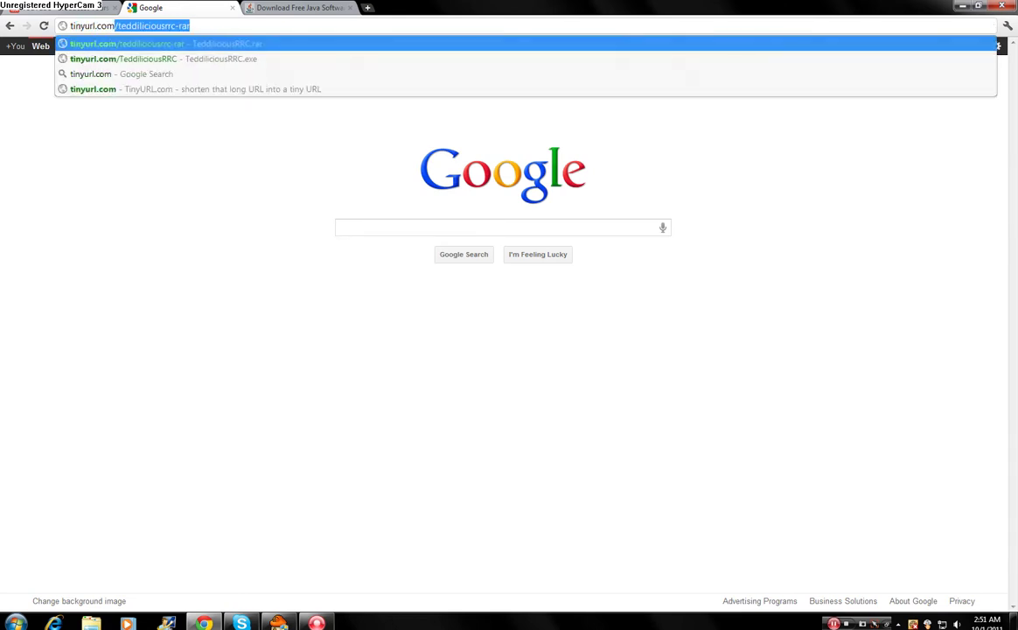
type("teddili")
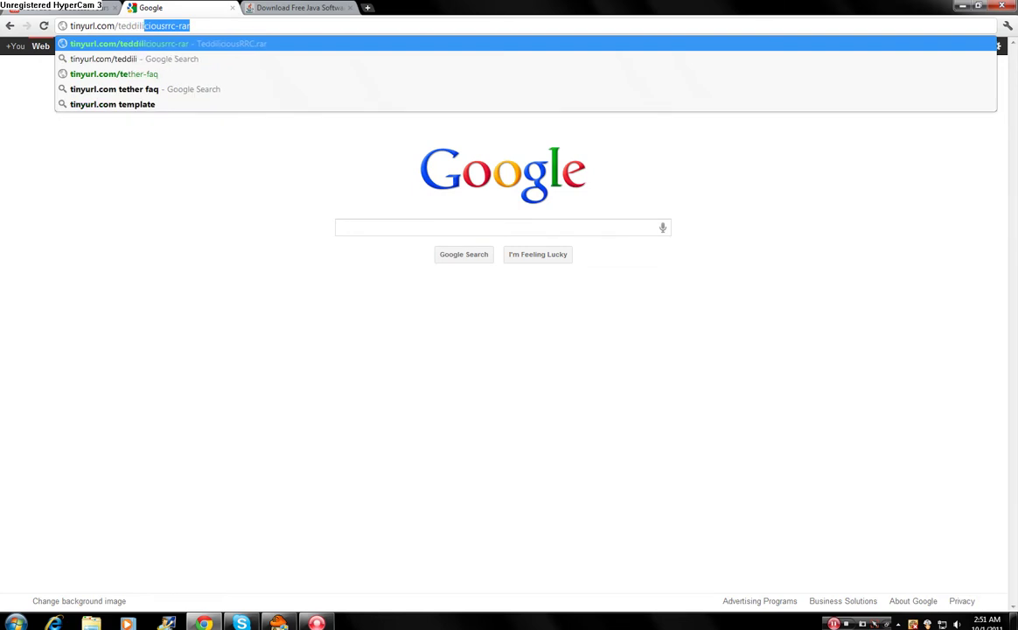
type("ciousrrc=r")
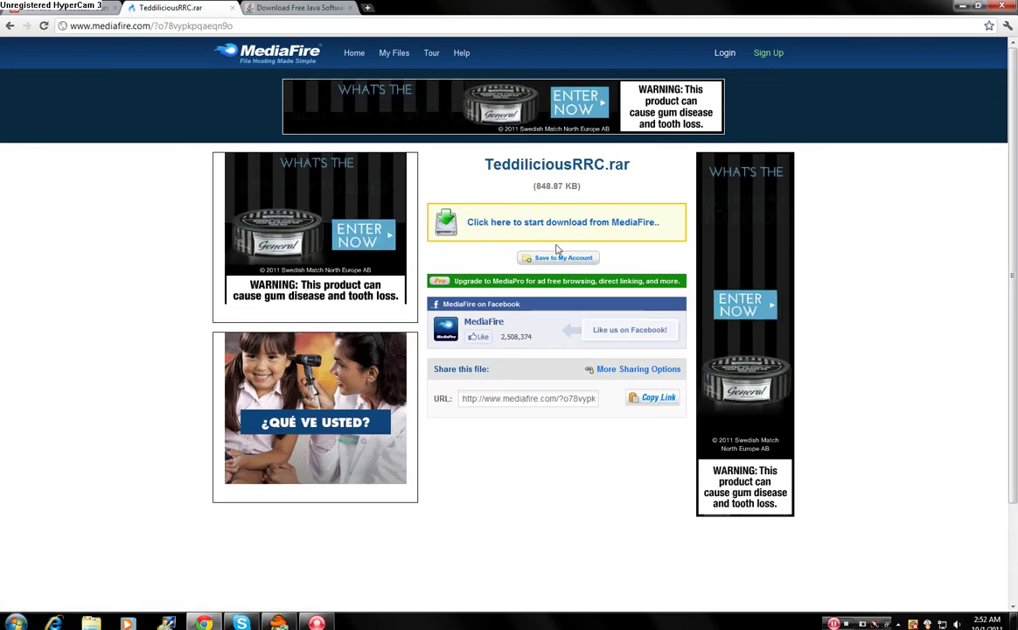
left_click(563, 224)
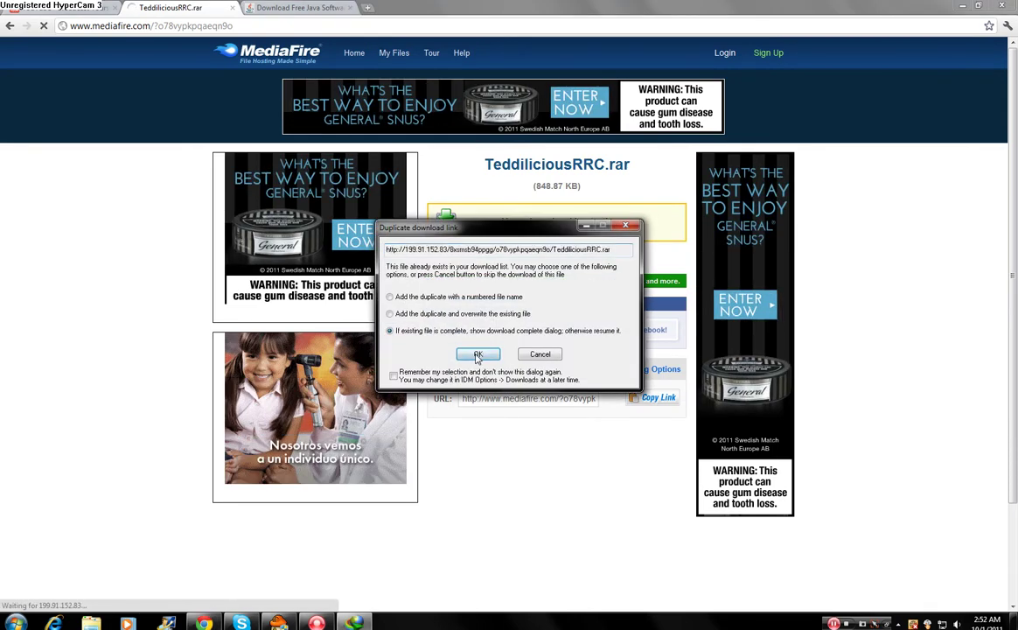
left_click(478, 354)
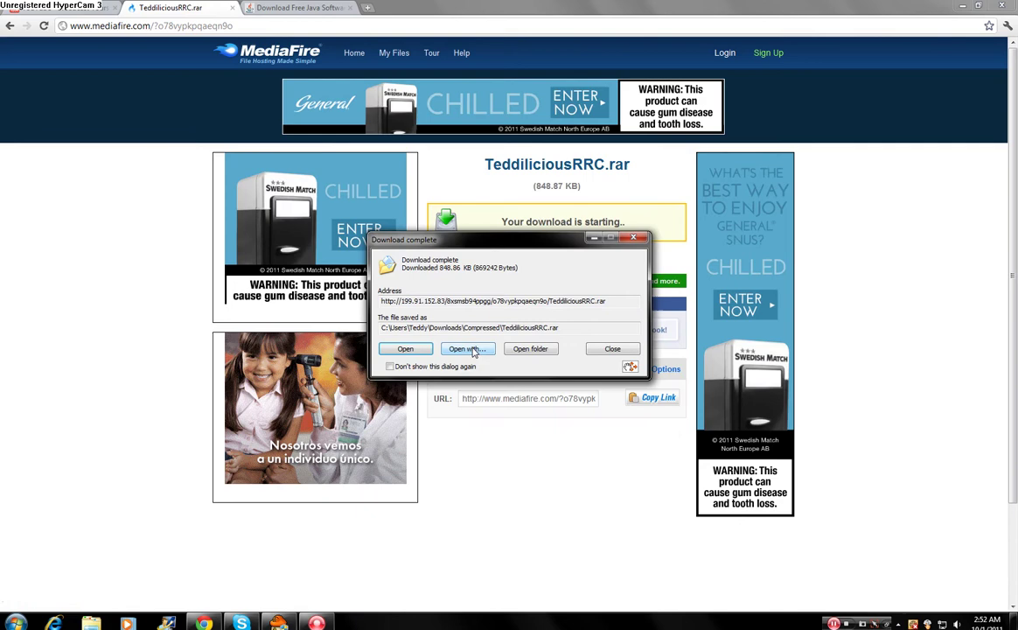
left_click(404, 350)
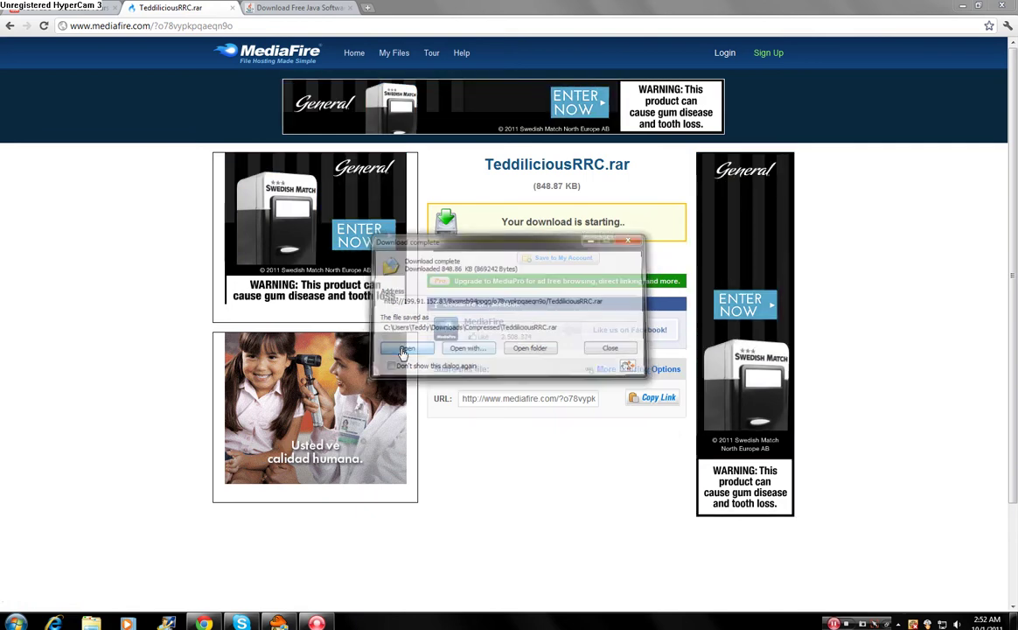
Extract the archive with default settings and open its TeddiliciousRRC folder.
left_click(139, 126)
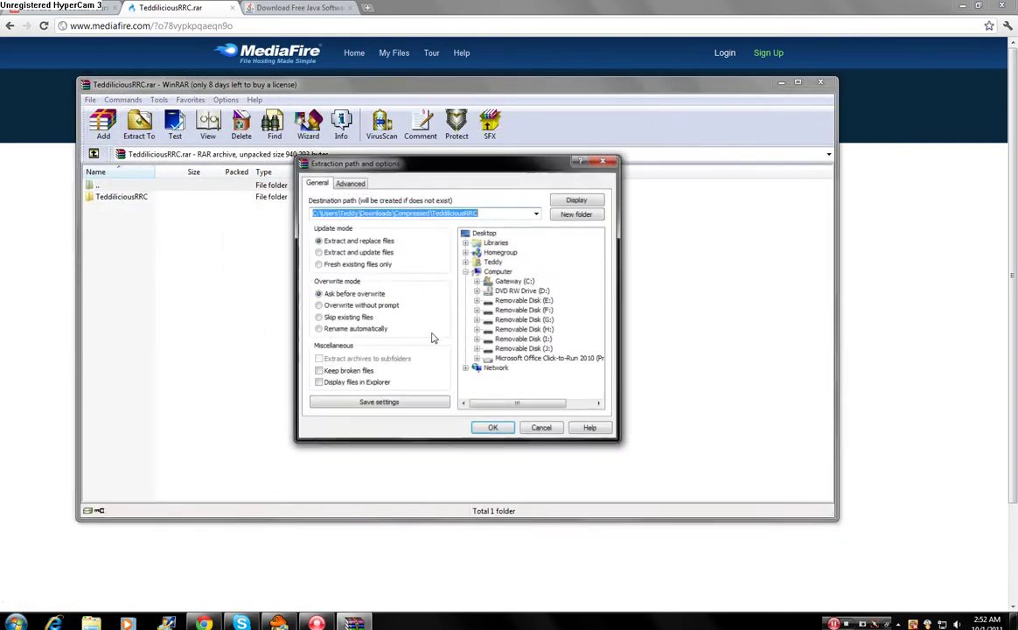
left_click(493, 427)
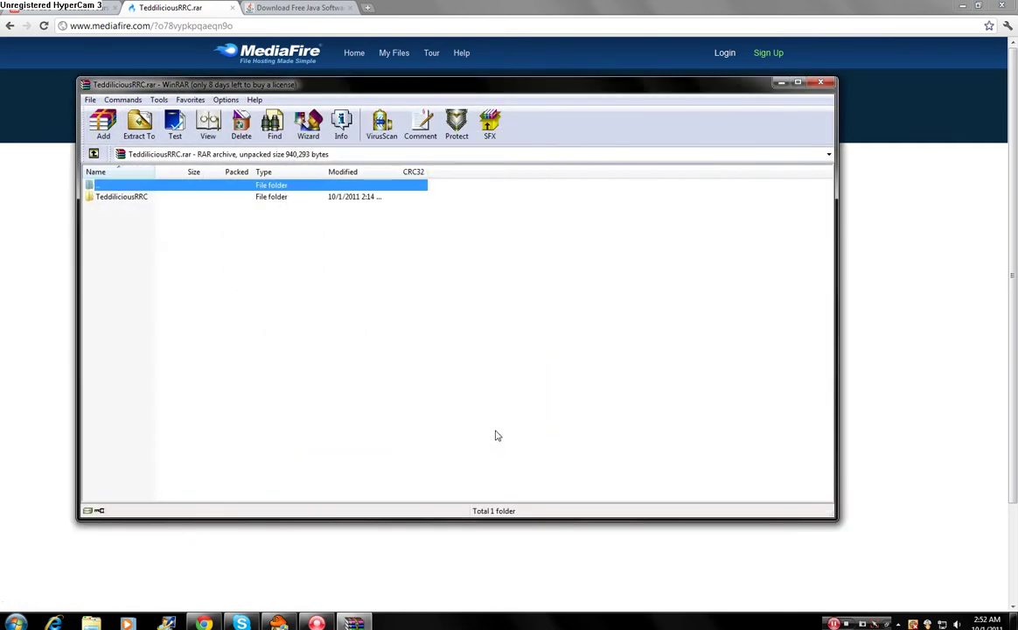
double_click(130, 198)
View the handwritten damage formula PNG, then try launching the TeddiliciousRRC application.
double_click(123, 197)
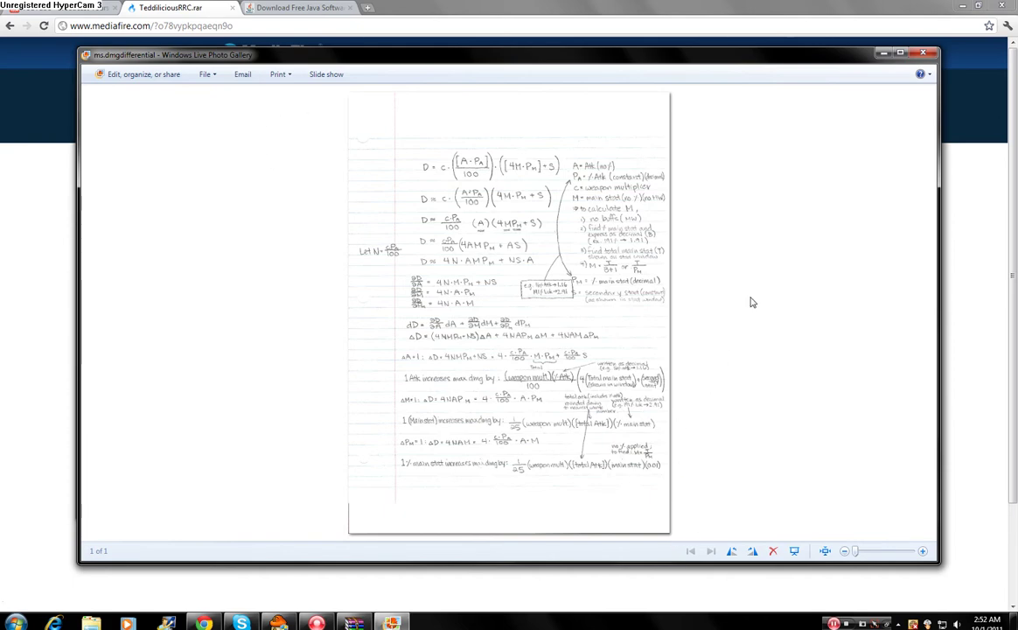
left_click(923, 52)
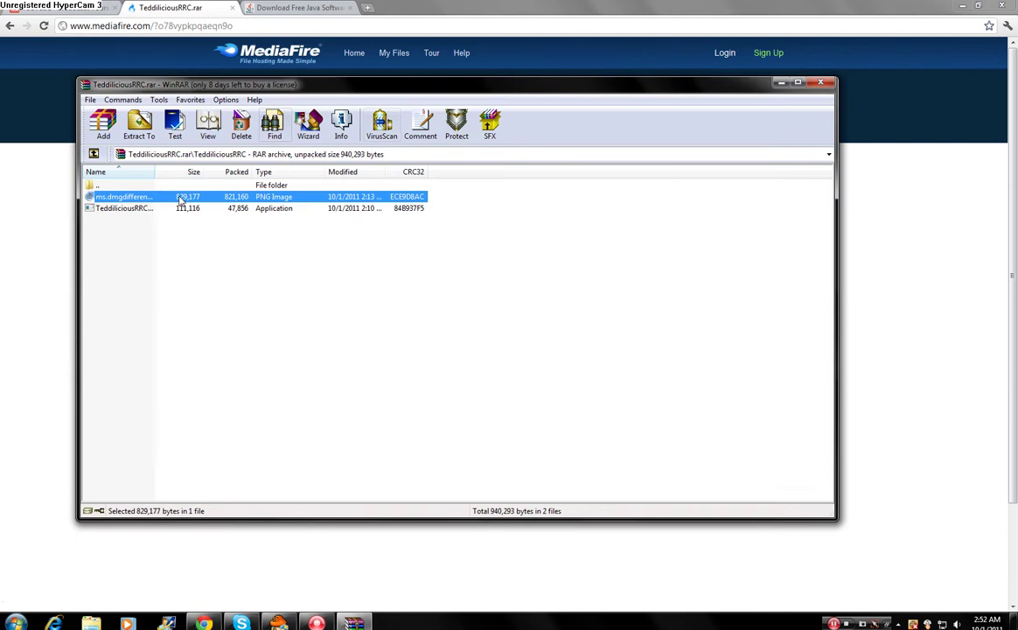
left_click(122, 210)
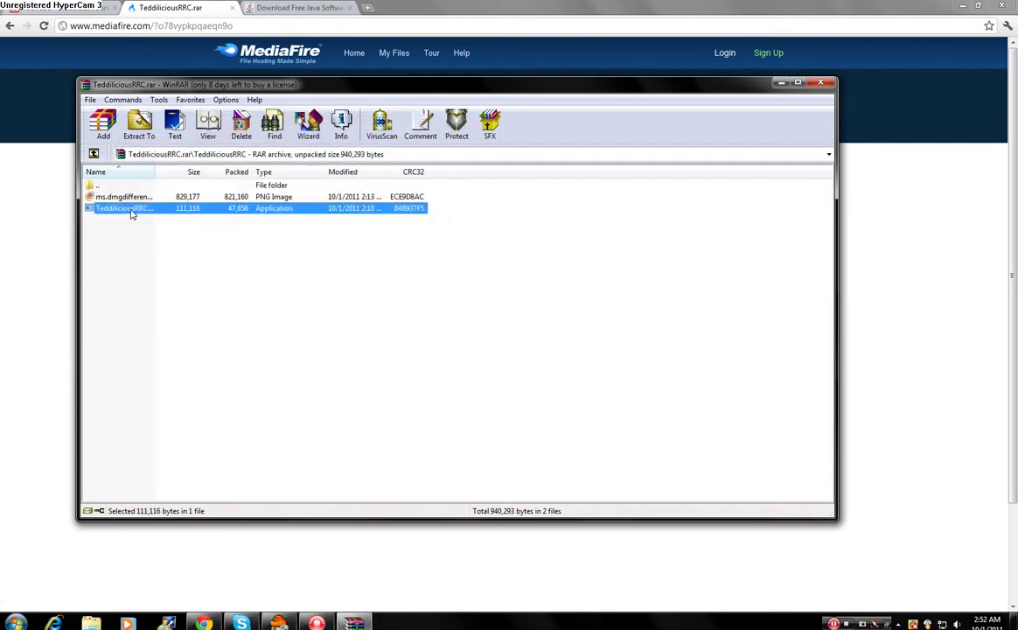
double_click(131, 214)
double_click(121, 207)
Download and keep the free Java installer from java.com.
left_click(292, 8)
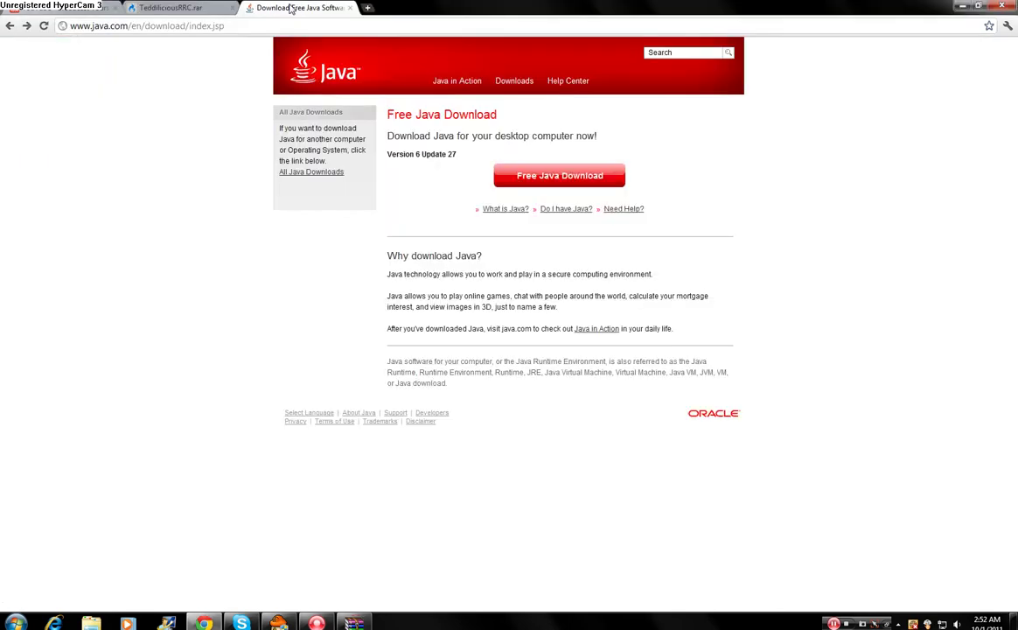
left_click(569, 182)
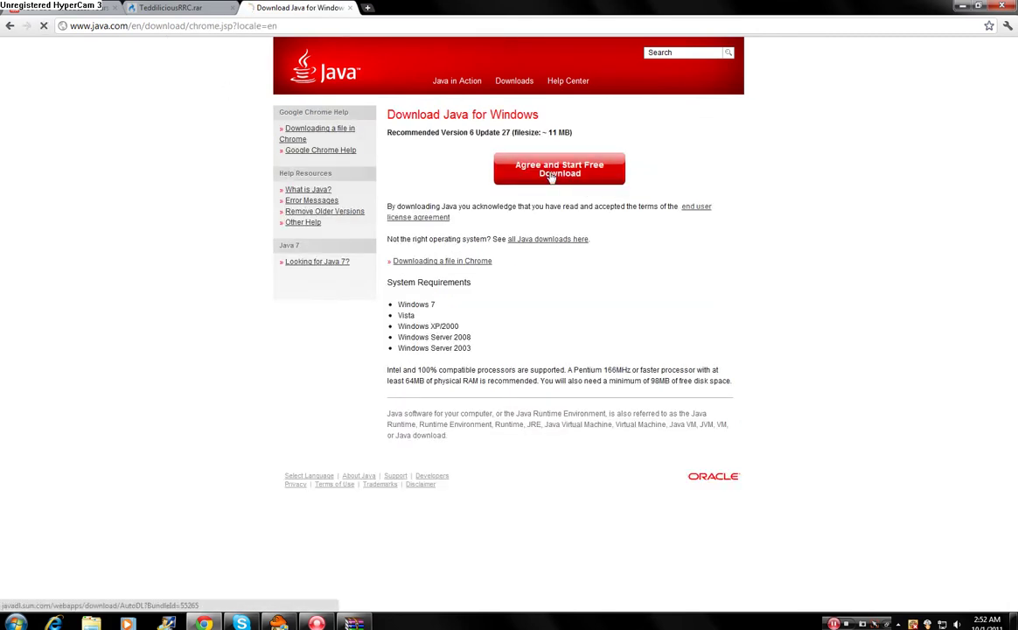
left_click(551, 175)
left_click(202, 598)
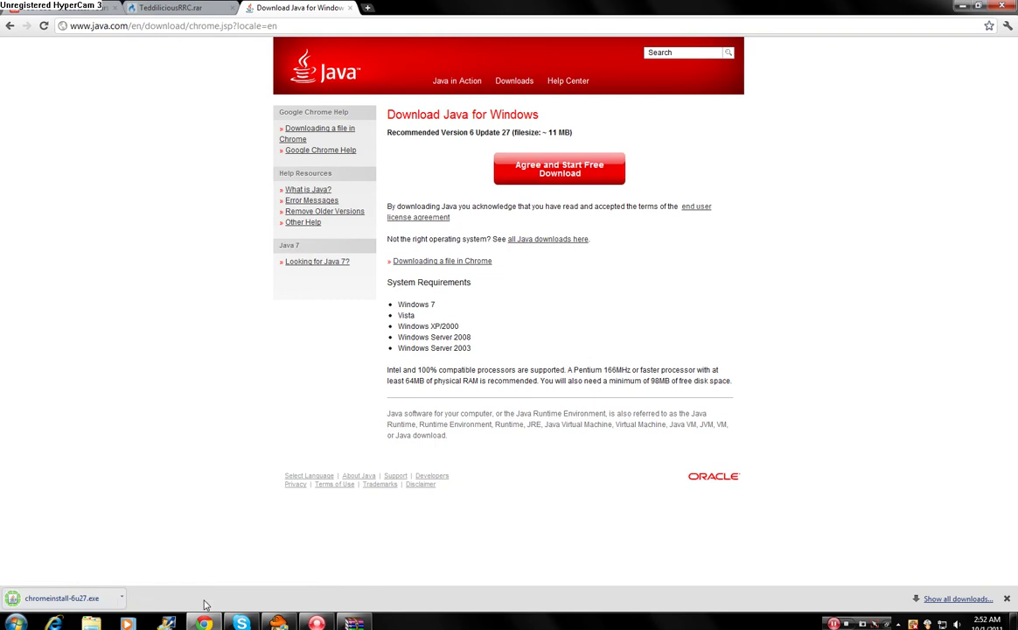
Install Java Version 6 Update 27, close setup, and return to the WinRAR archive.
left_click(107, 593)
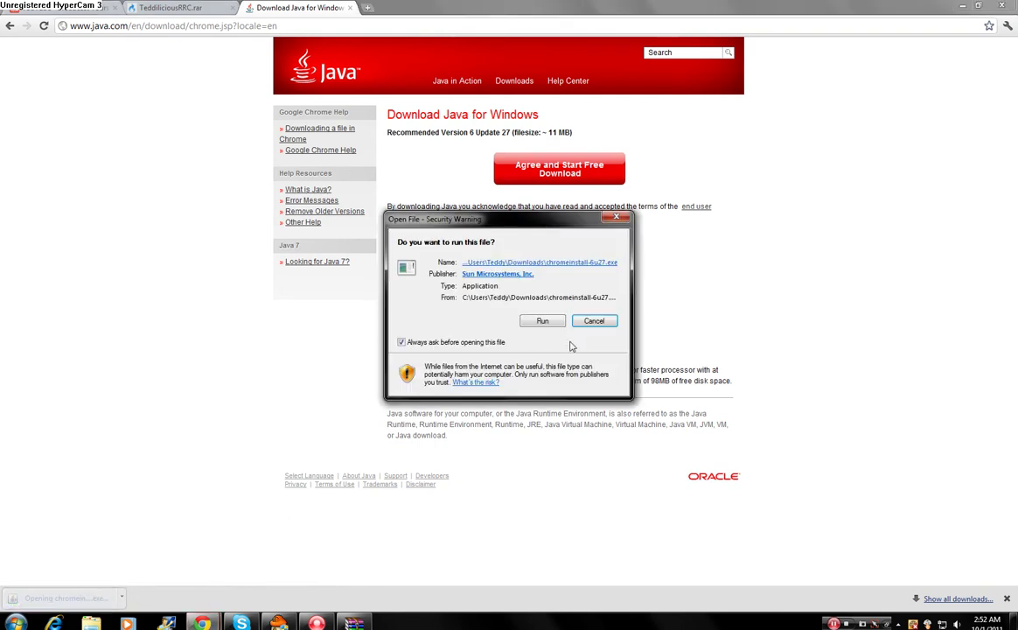
left_click(518, 322)
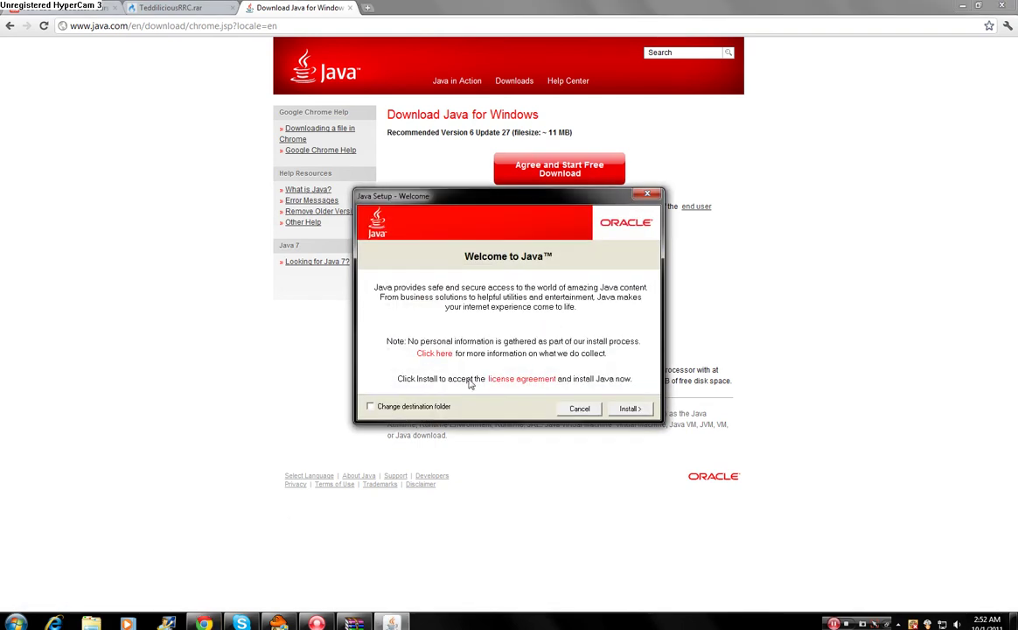
left_click(631, 408)
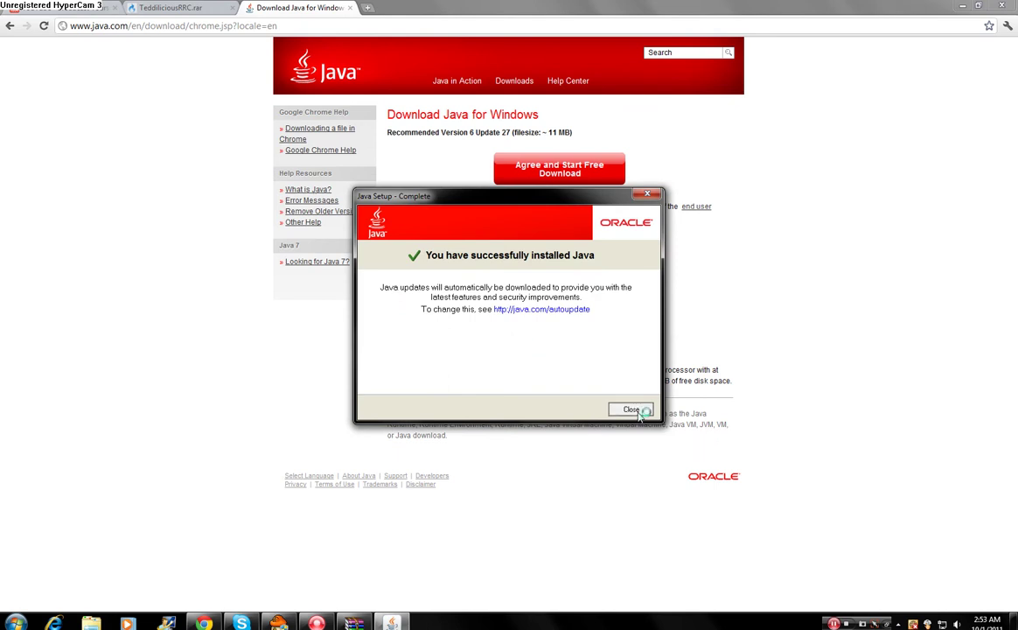
left_click(632, 409)
left_click(355, 623)
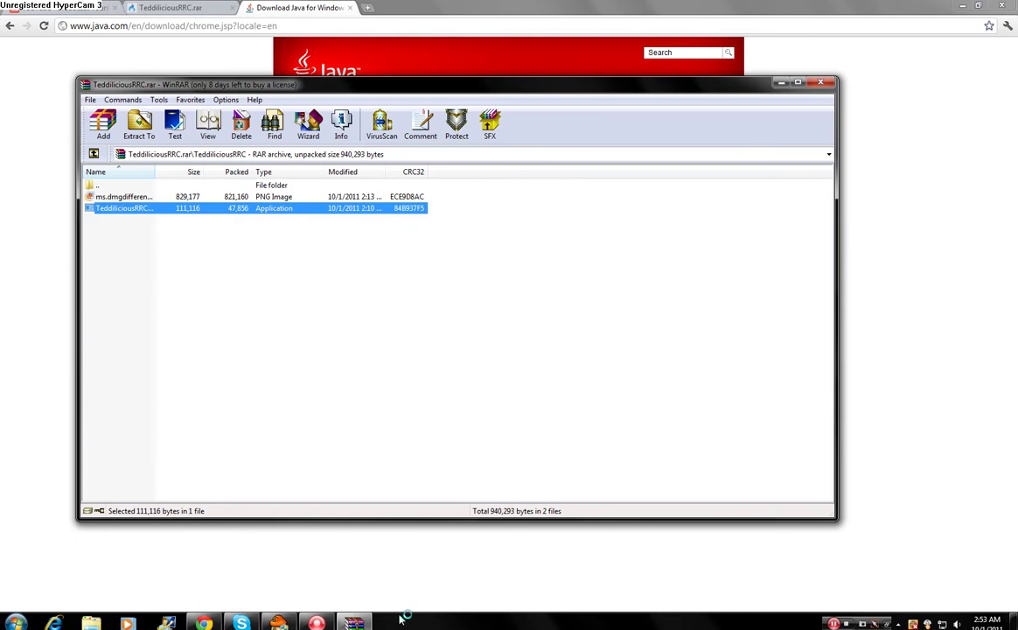
Launch TeddiliciousRRC.exe from the archive, close that console, and relaunch it to the start prompt.
double_click(121, 210)
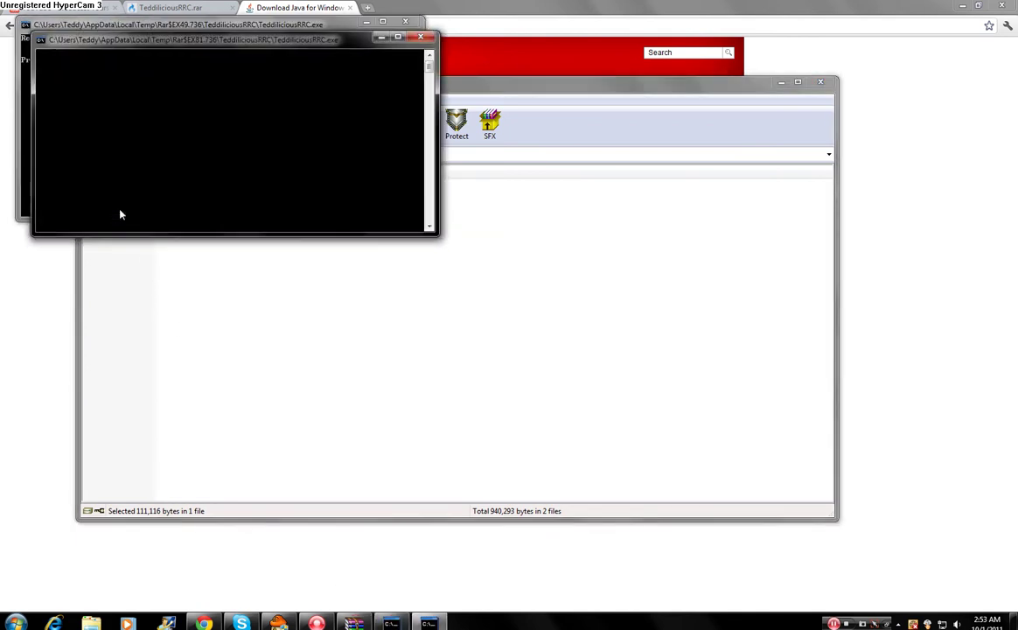
left_click(287, 26)
key("Return")
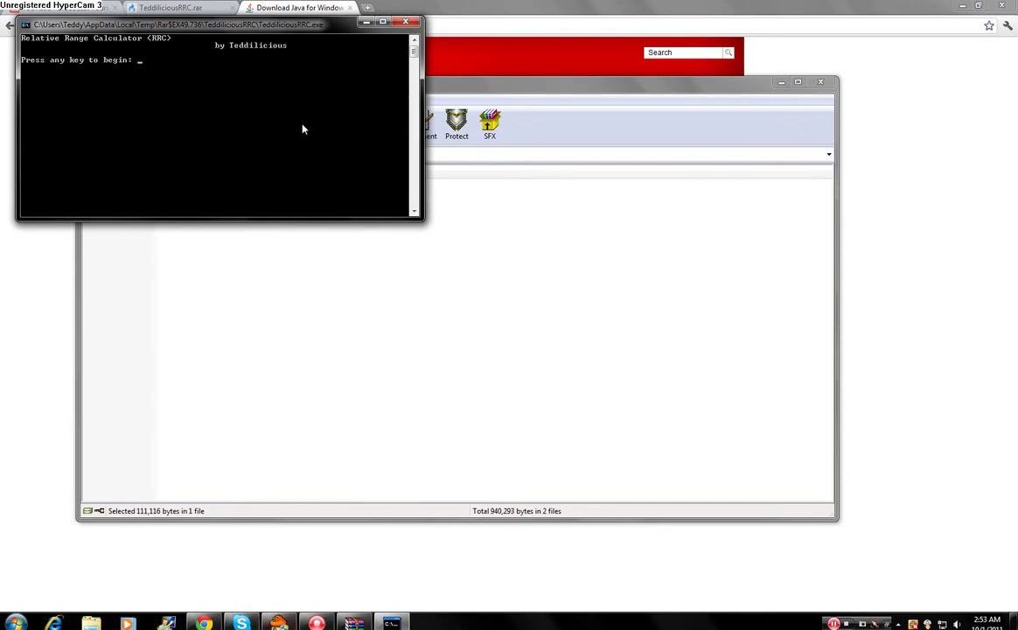
left_click(404, 21)
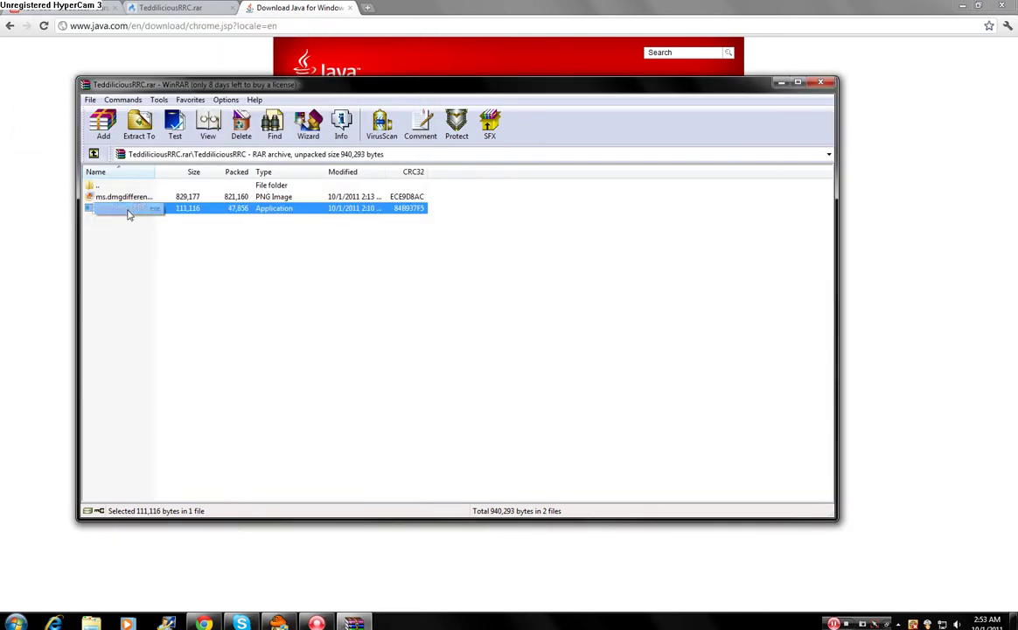
double_click(127, 208)
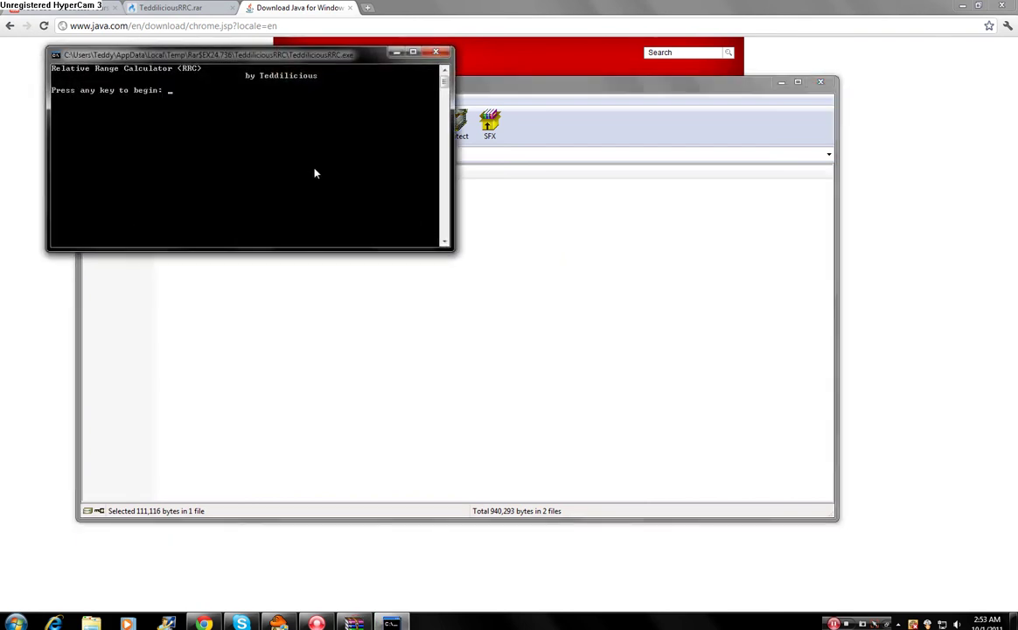
Move MapleStory beside the console and open the stat window showing attack 61313 ~ 94327.
left_click(278, 623)
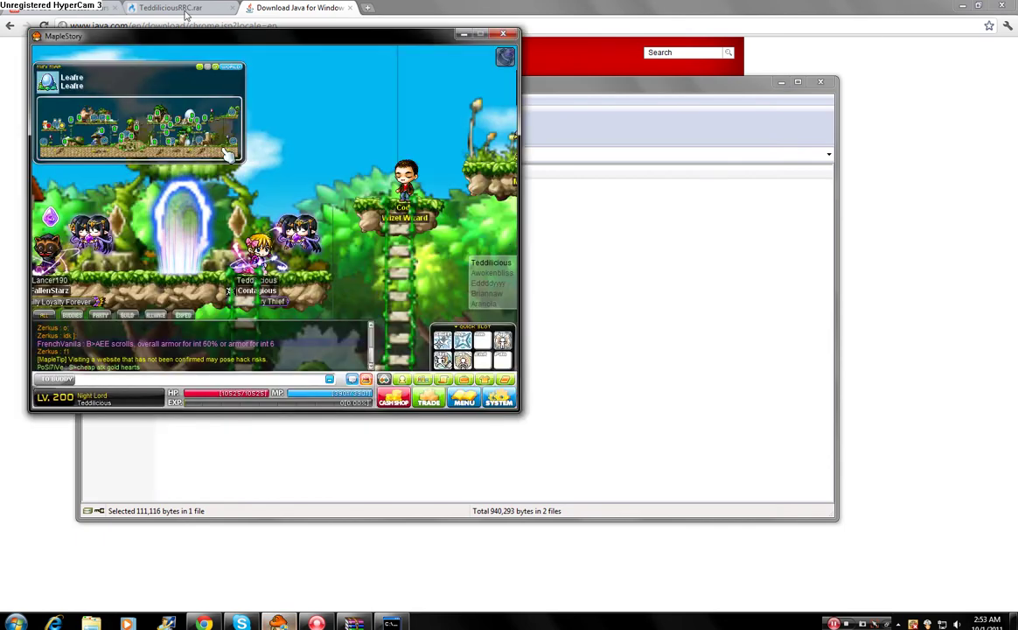
left_click_drag(197, 40, 634, 107)
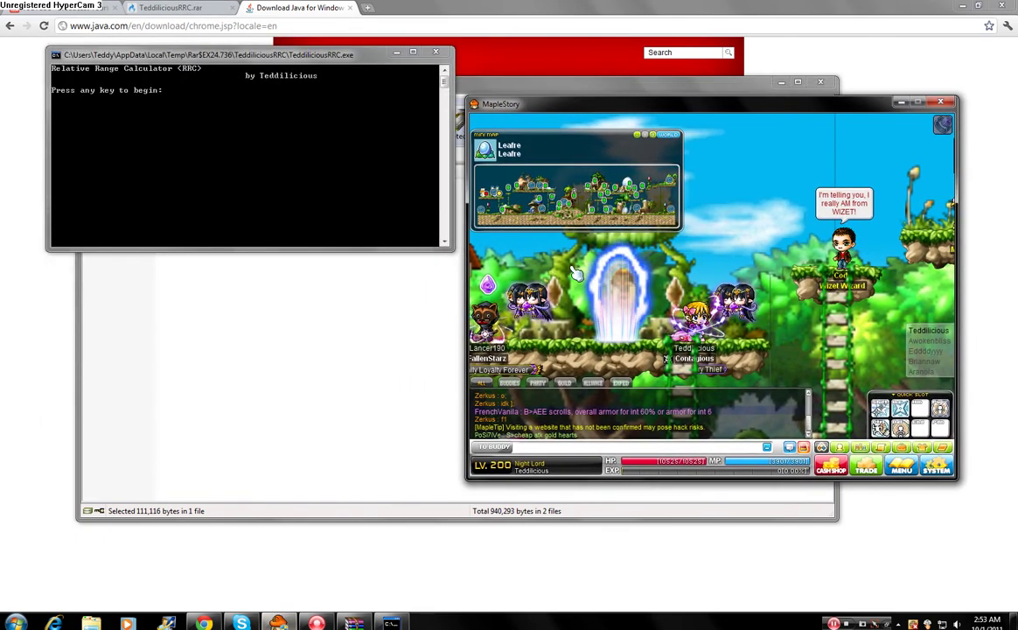
key("s")
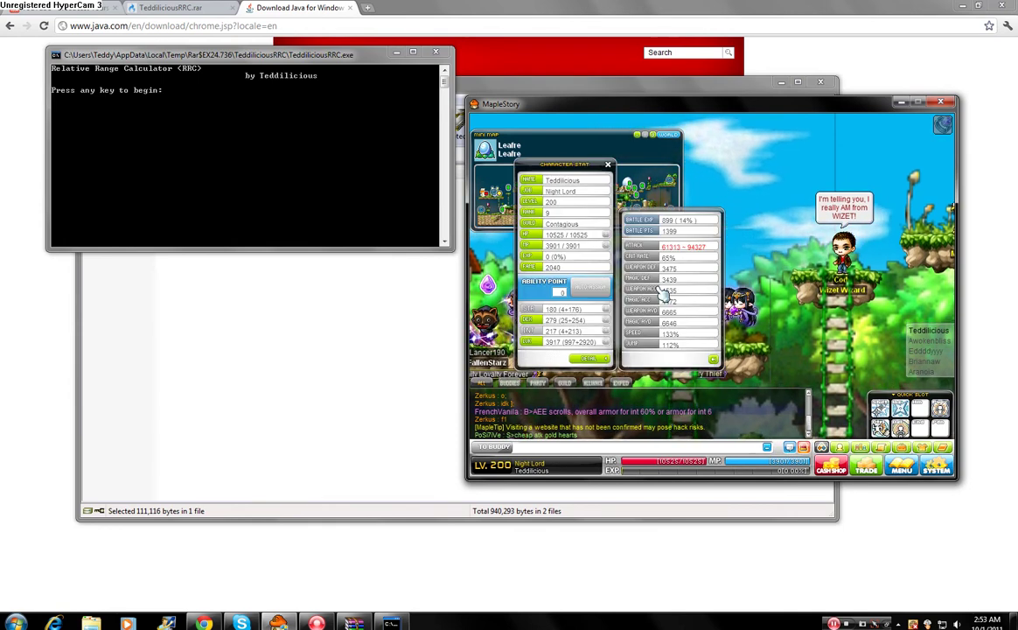
key("e")
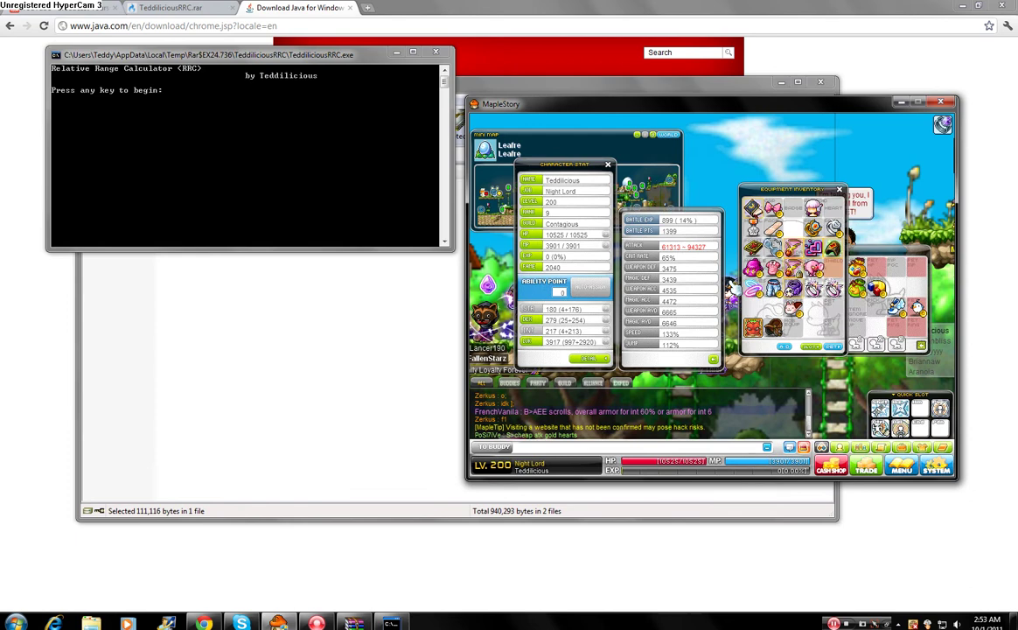
mouse_move(820, 210)
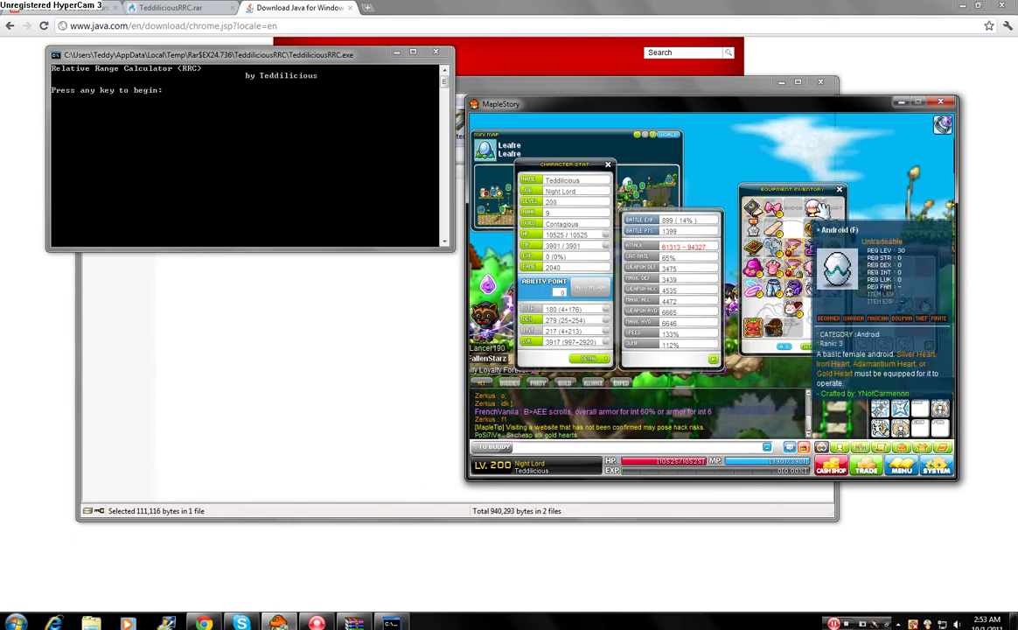
double_click(817, 208)
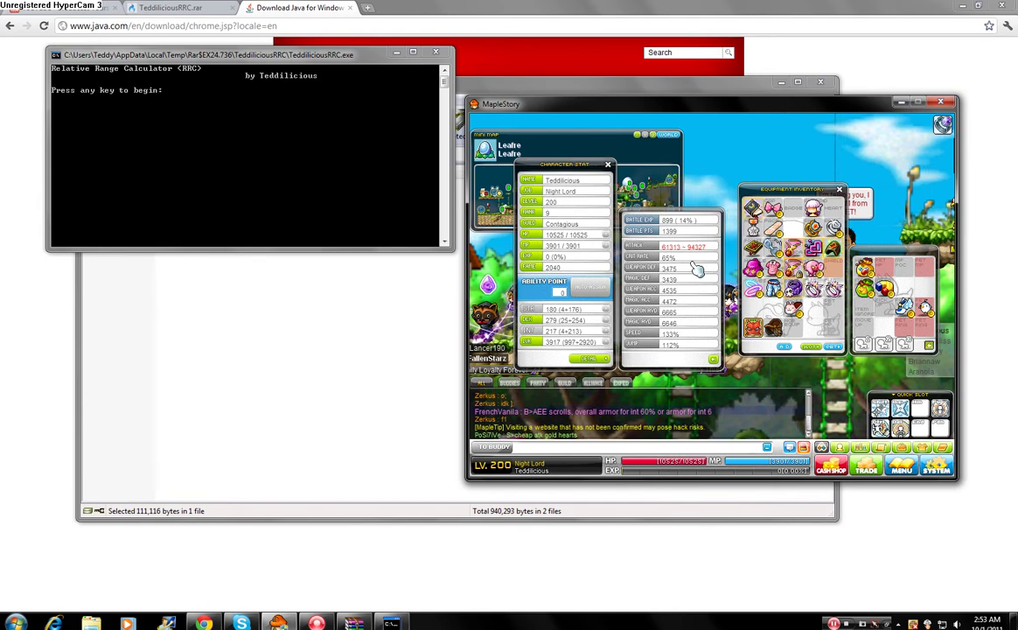
Start the calculator and choose job 4 (Thief) and weapon 1 (Claw).
key("e")
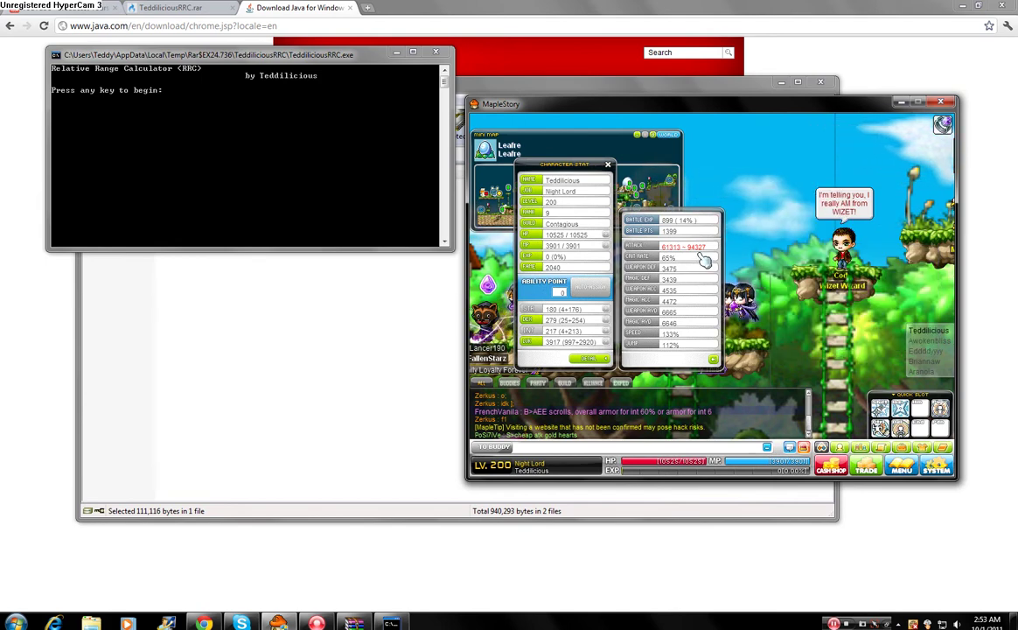
left_click(267, 131)
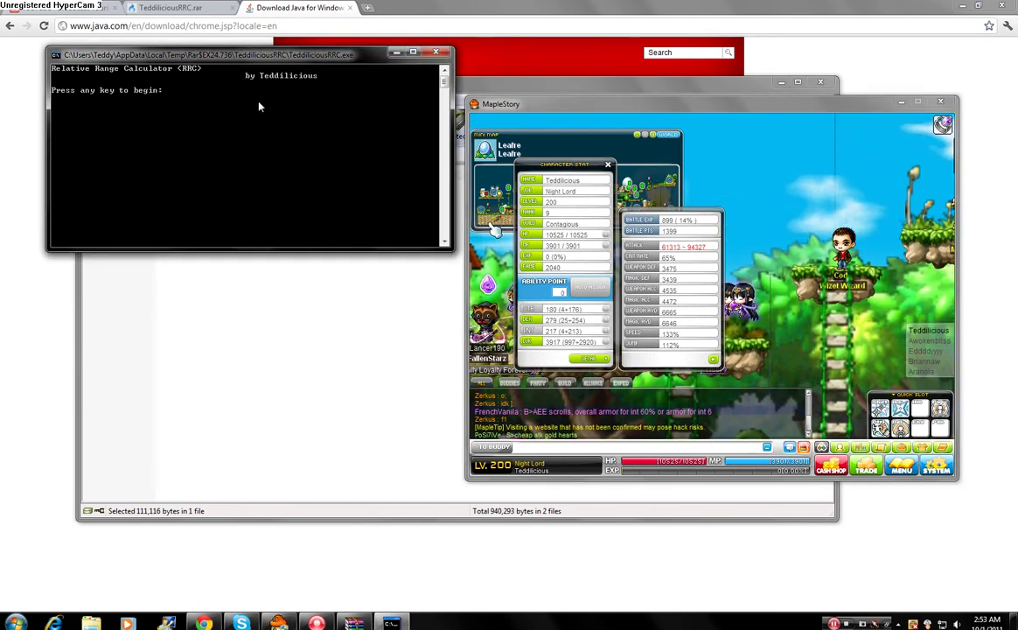
type("1")
key("Return")
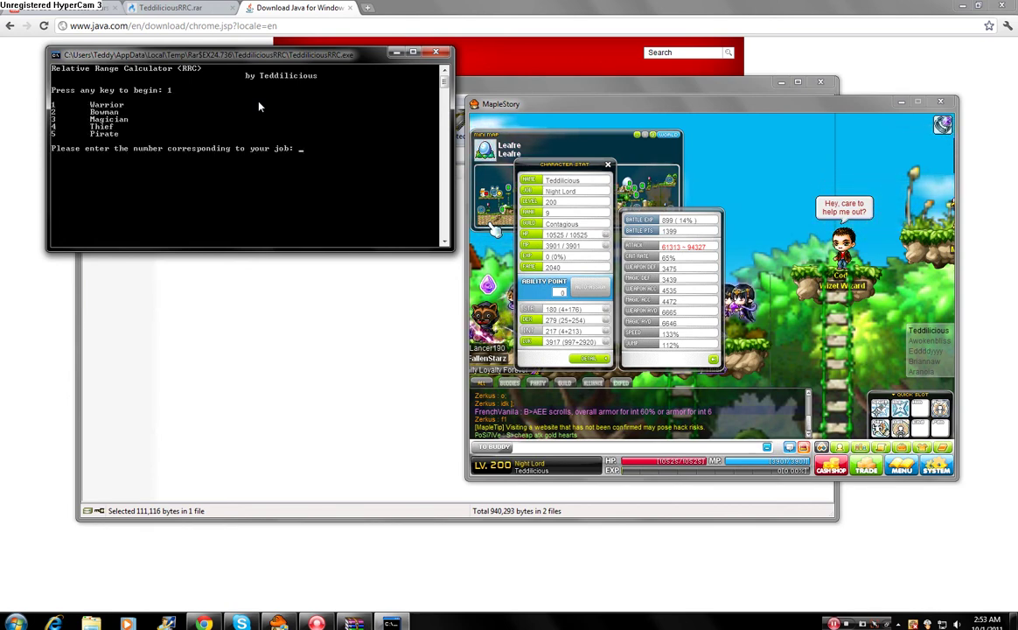
type("4")
key("Return")
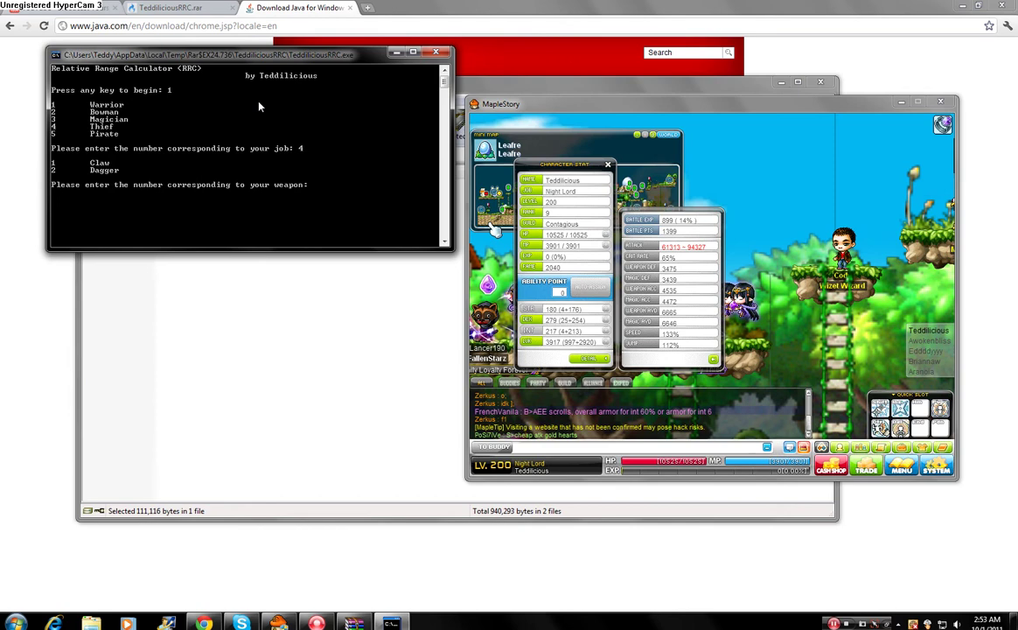
type("1")
key("Return")
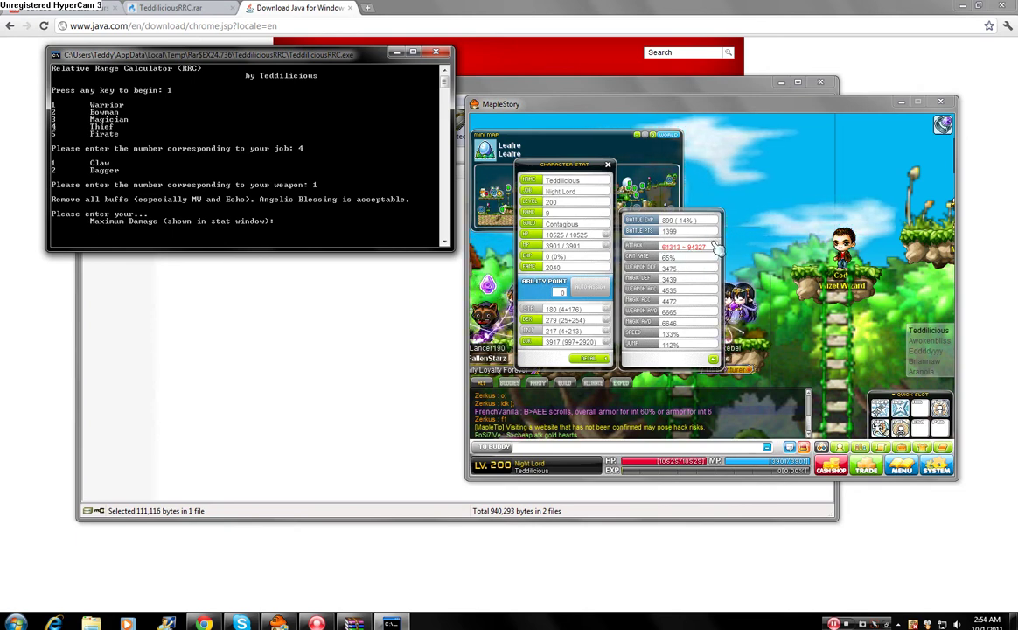
Enter 94327 as maximum damage and 3917 as total main stat.
type("94327")
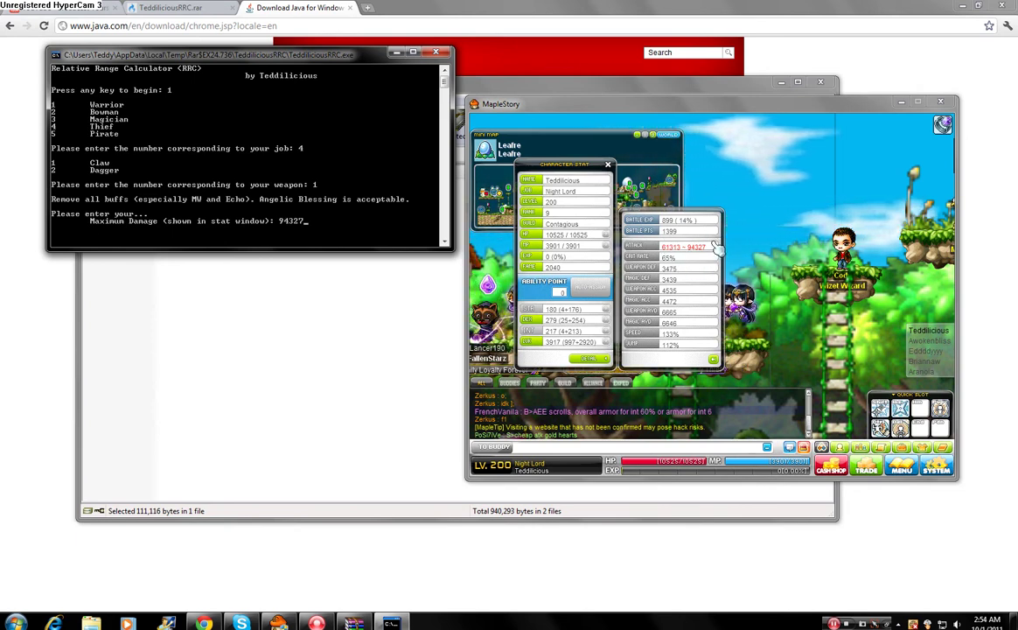
key("Return")
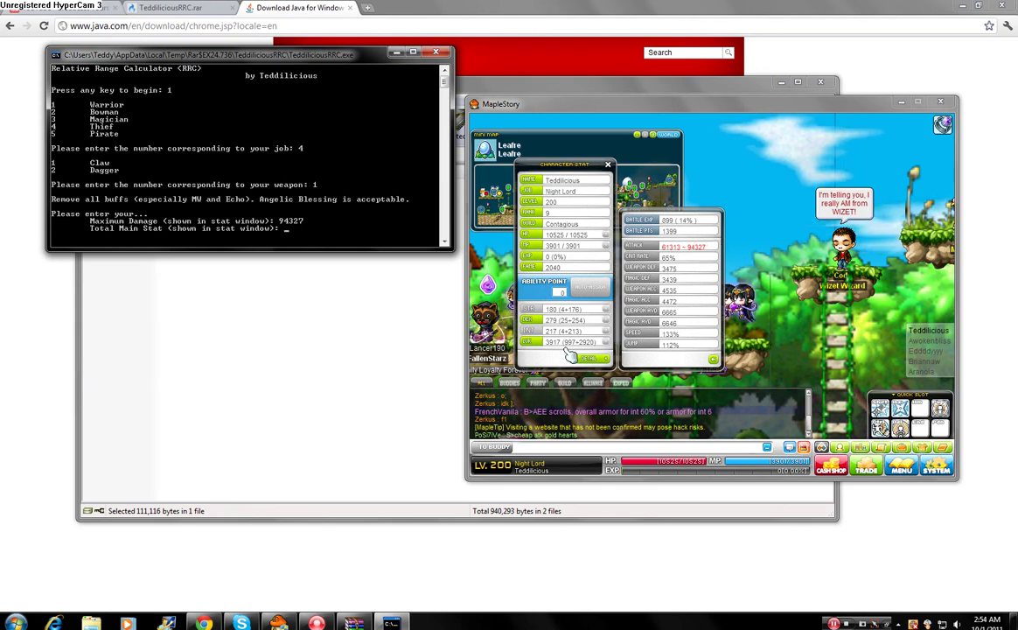
type("3917")
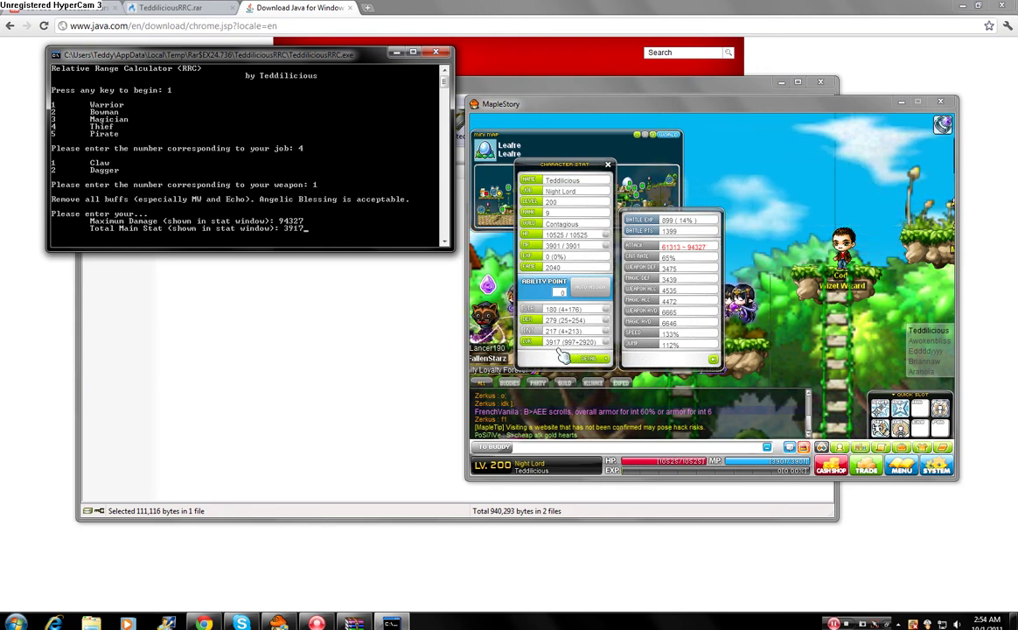
key("Return")
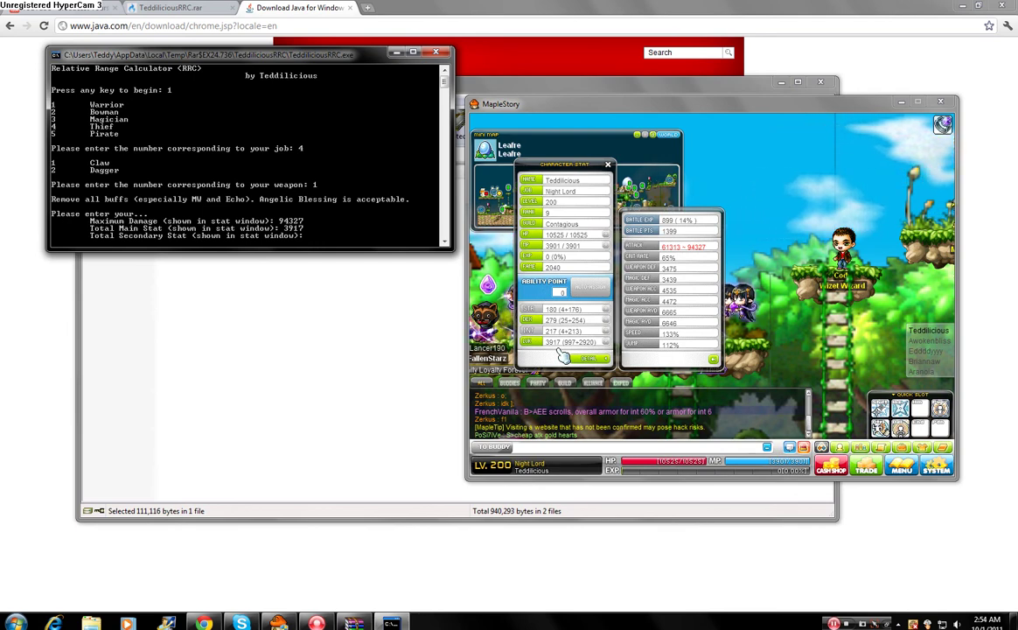
Summon the Corgi Pup pet from the item inventory.
key("s")
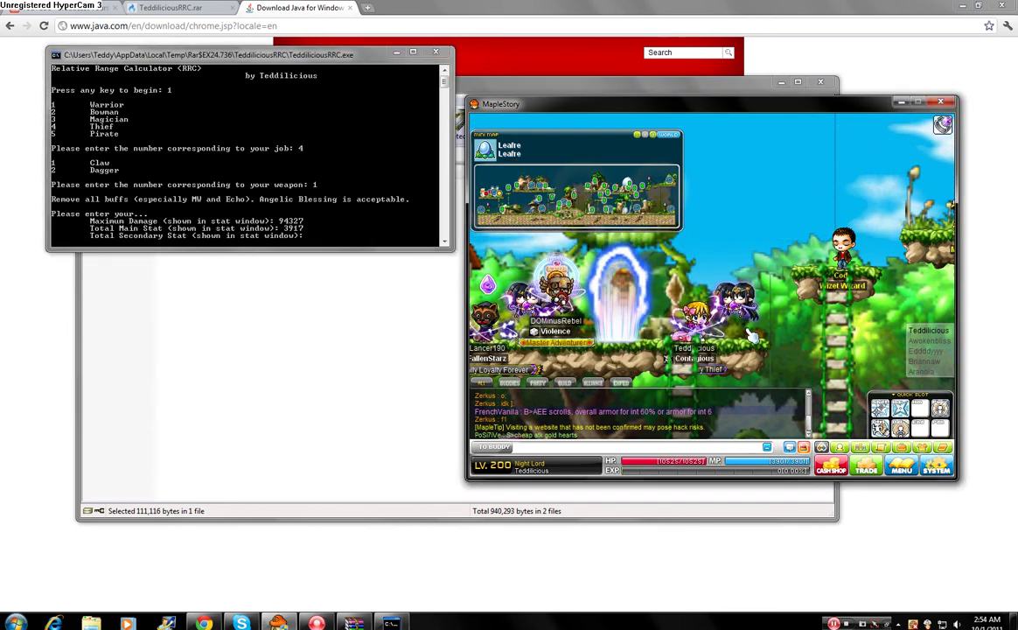
key("i")
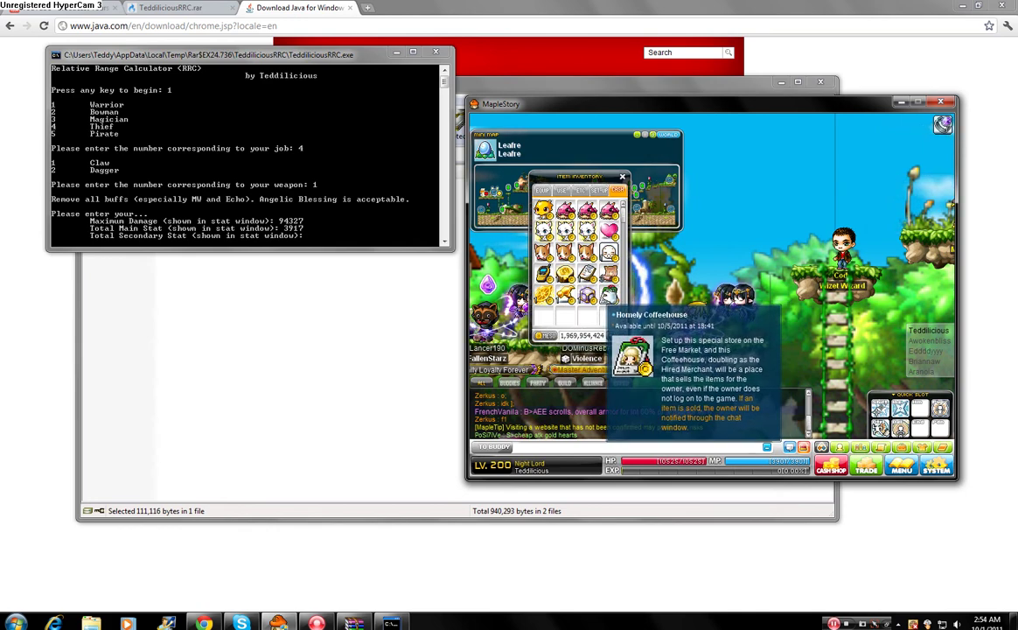
double_click(586, 254)
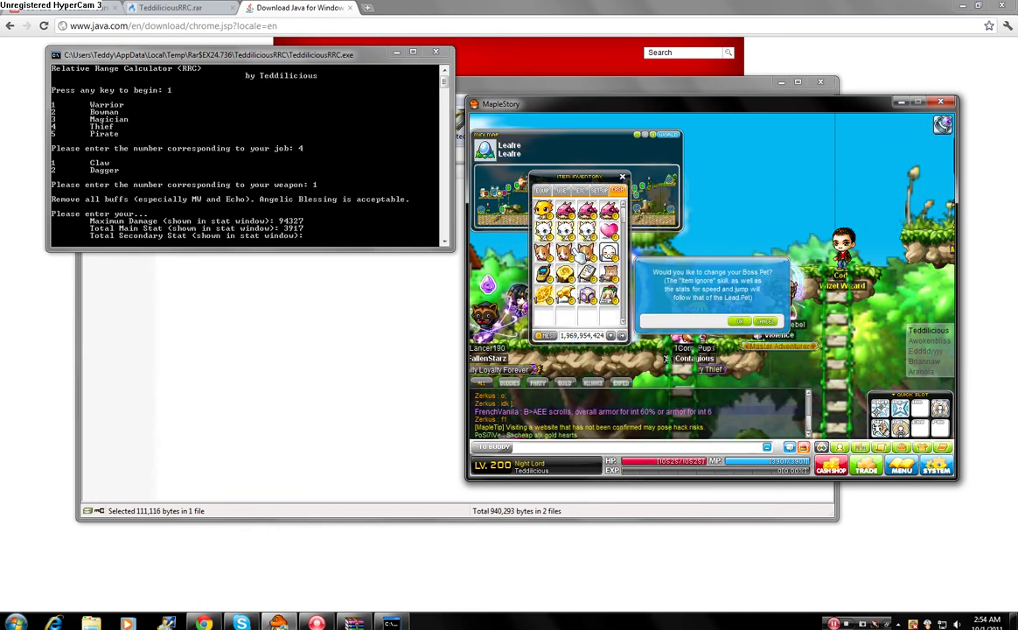
key("Escape")
double_click(587, 254)
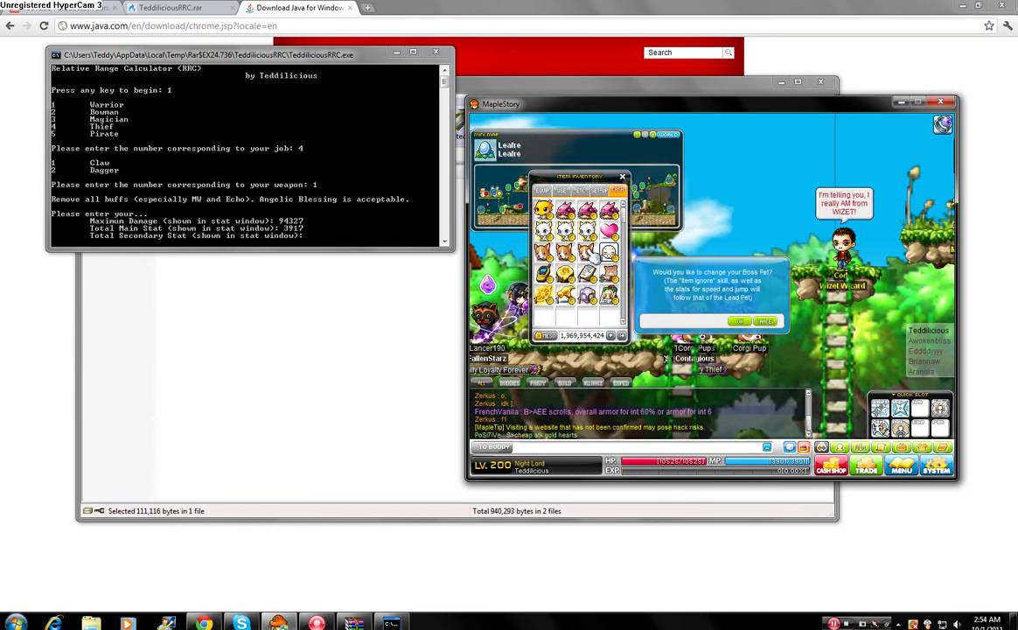
key("Return")
key("Return")
Reopen the stat window showing attack 65847 ~ 101303 and close the first calculator console.
key("i")
key("e")
key("s")
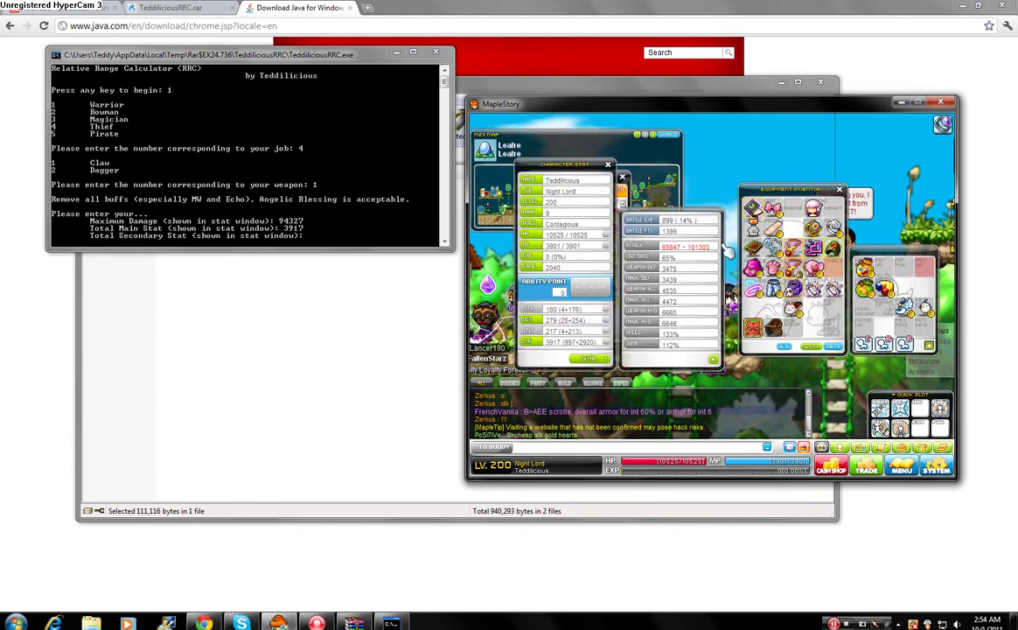
key("i")
key("e")
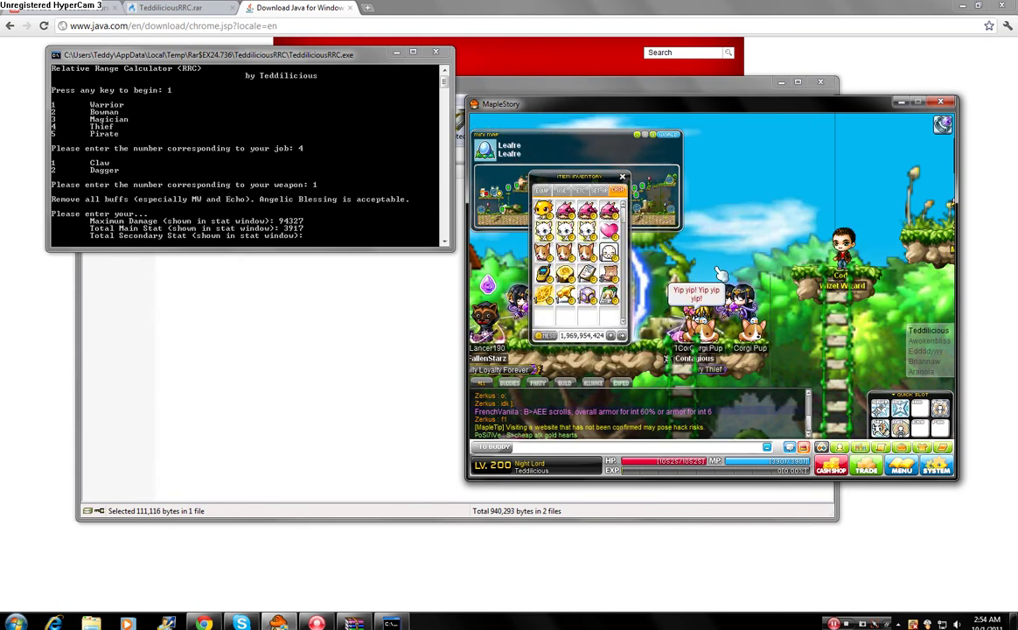
key("i")
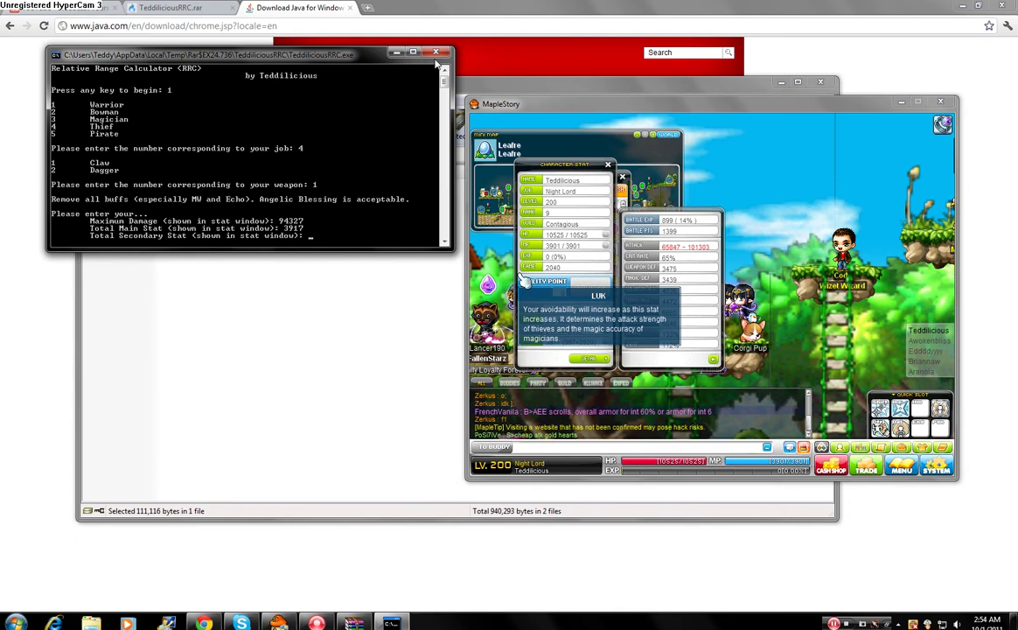
left_click(435, 53)
Relaunch TeddiliciousRRC.exe and choose job 4 (Thief) and weapon 1 (Claw).
double_click(135, 210)
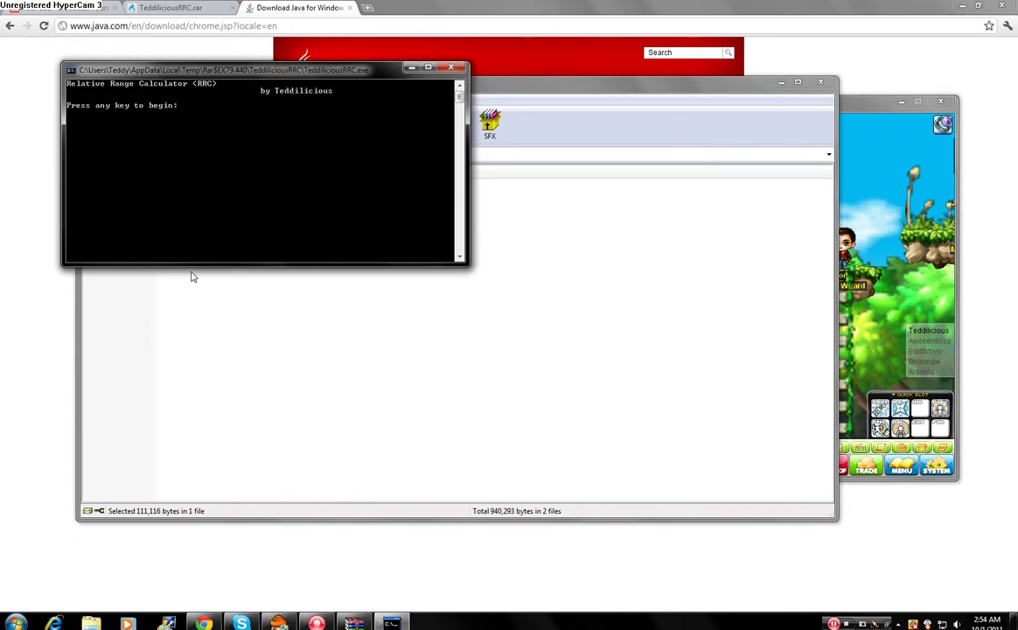
type("1")
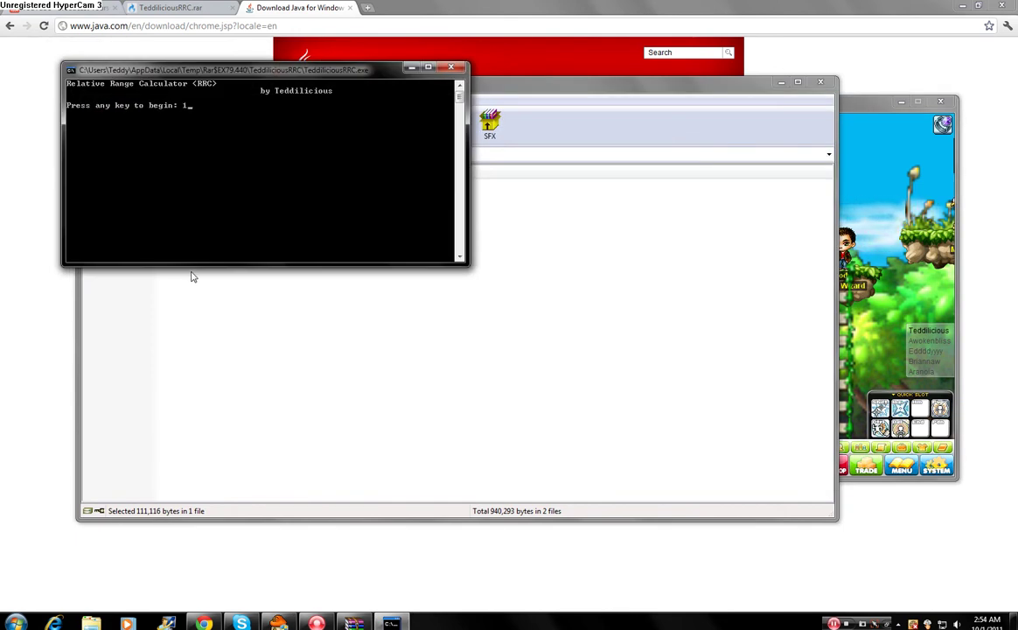
key("Return")
type("4")
key("Return")
type("1")
key("Return")
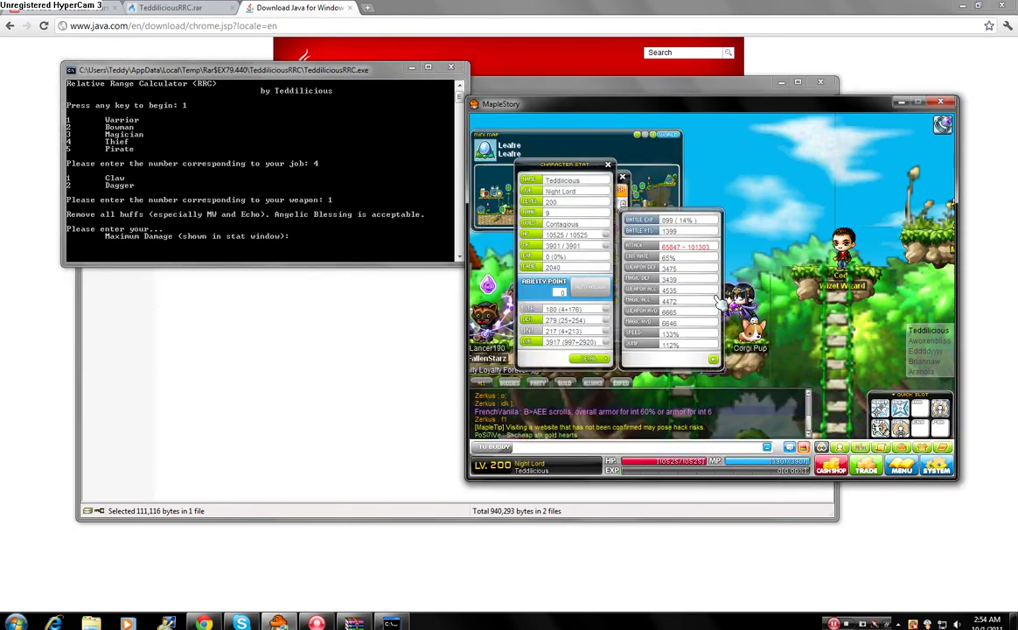
Enter 101303 max damage, 3917 main stat, 279 secondary, 203% main stat and 6% attack.
left_click(331, 244)
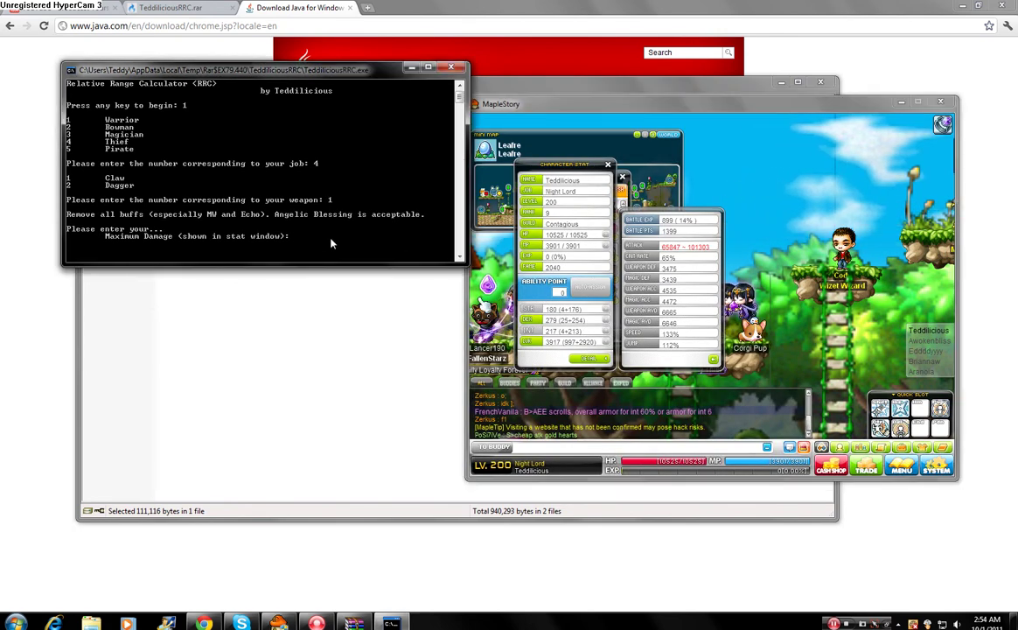
type("101303")
key("Return")
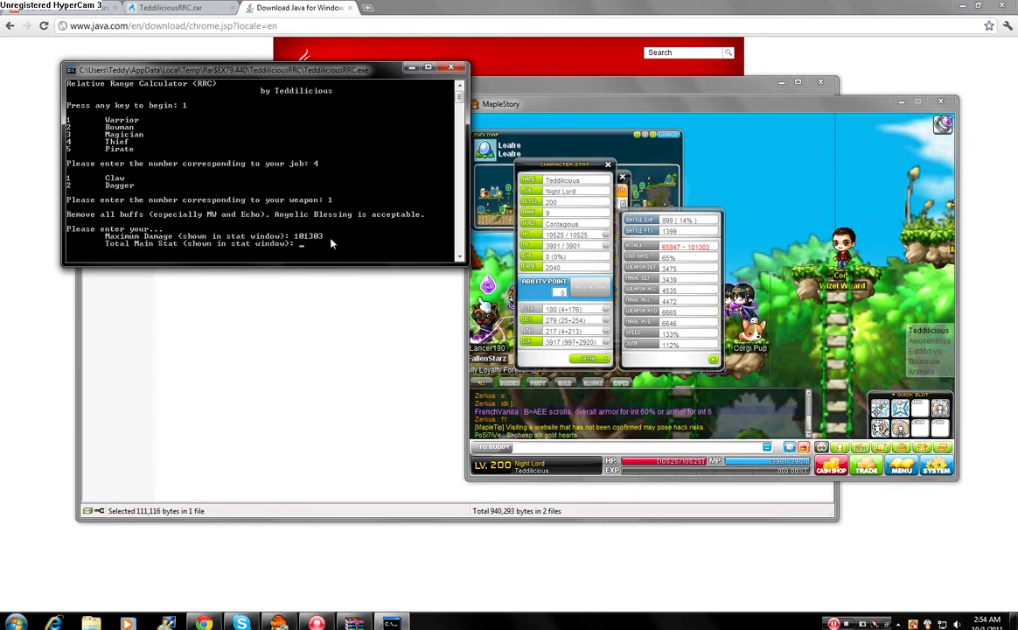
type("3")
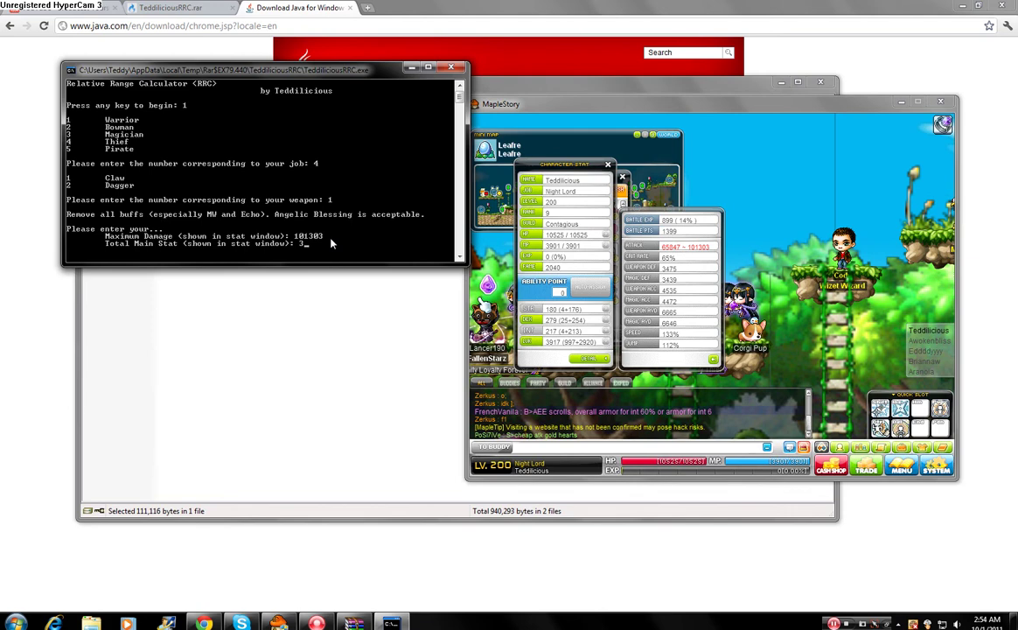
type("917")
key("Return")
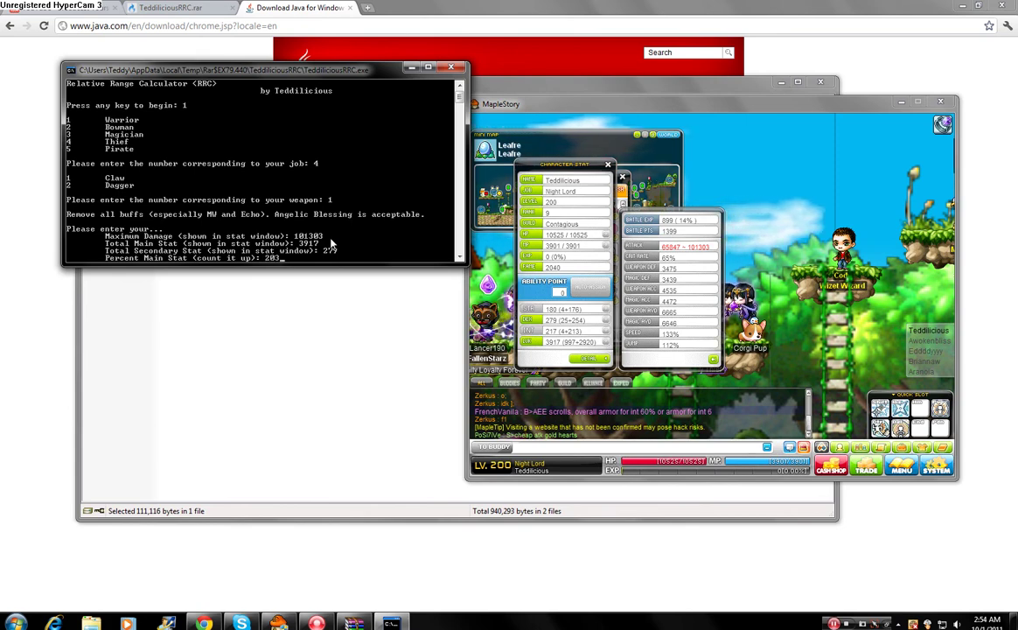
type("3")
key("Return")
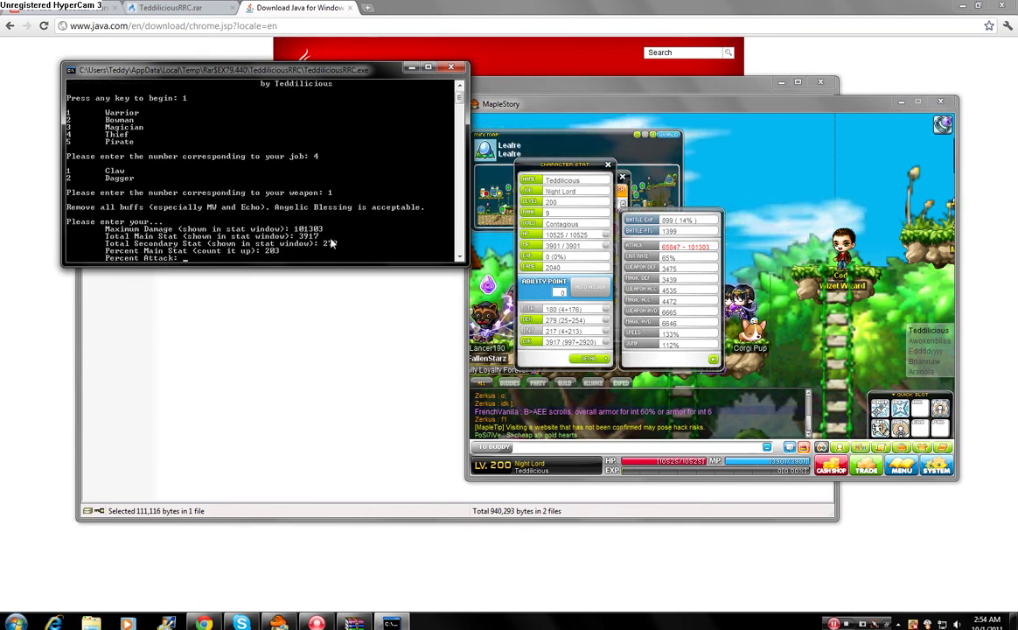
type("6")
key("Return")
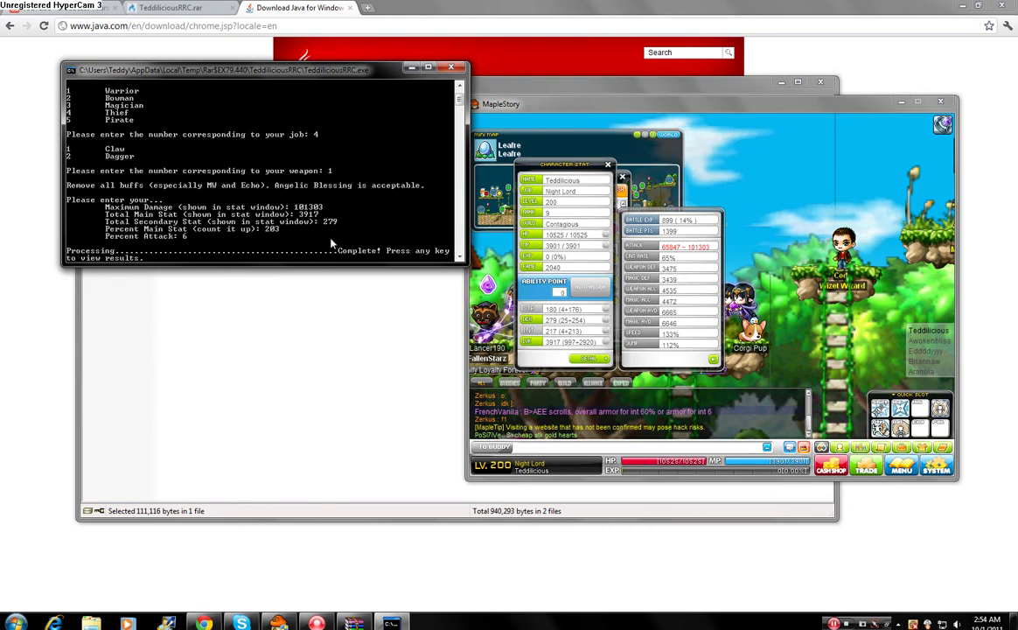
Show the results (+1 attack ~295–296, +1 main stat ~76–77, +1% main ~327–328), then exit.
type("1")
key("Return")
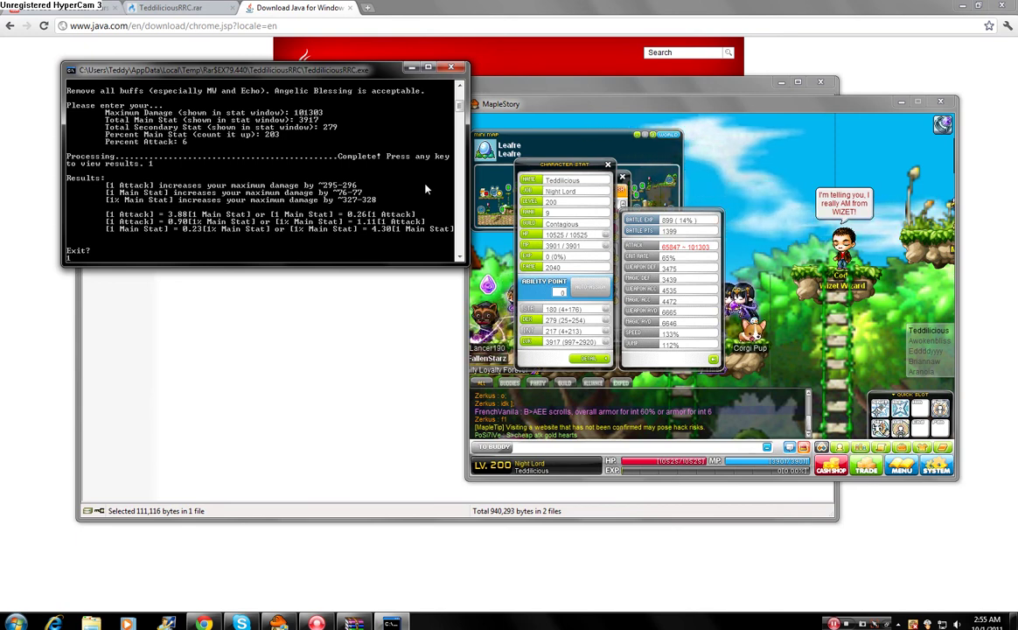
key("Return")
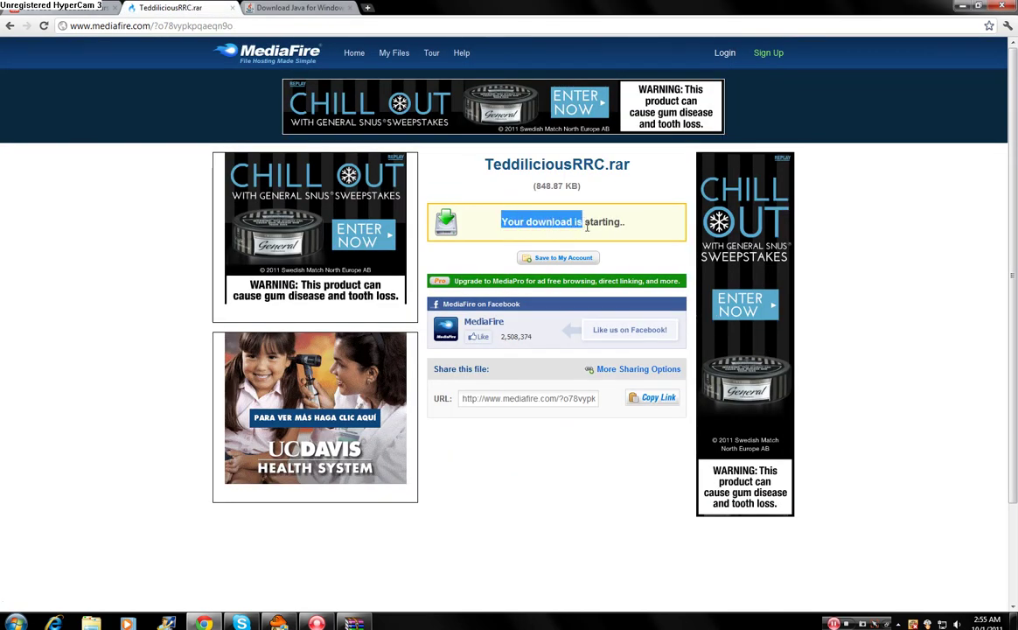
Highlight and clear the TeddiliciousRRC.rar name and 848.87 KB size on the MediaFire download page.
left_click(634, 226)
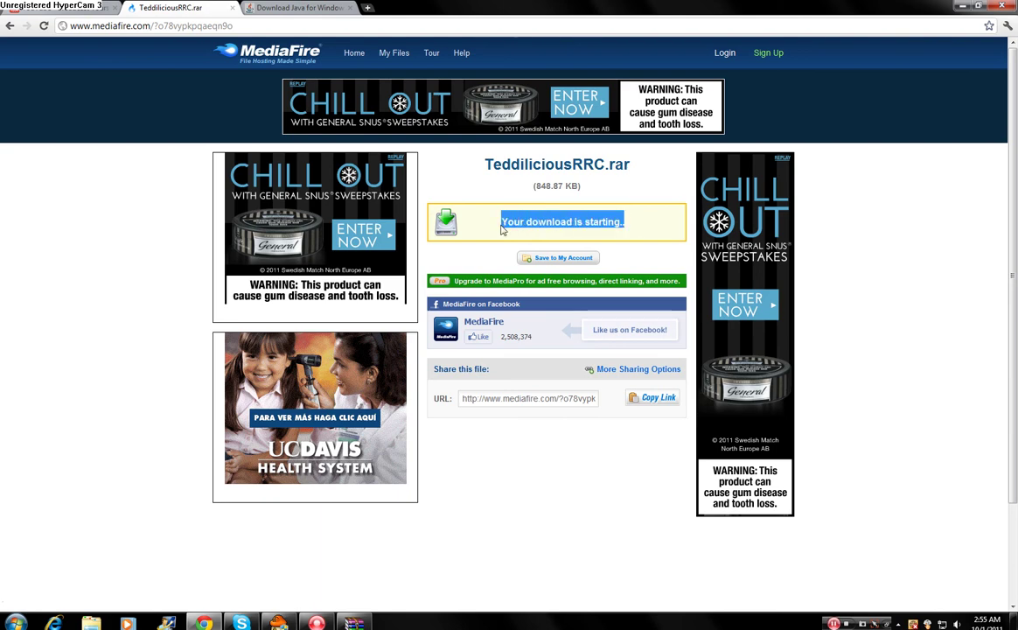
left_click(477, 198)
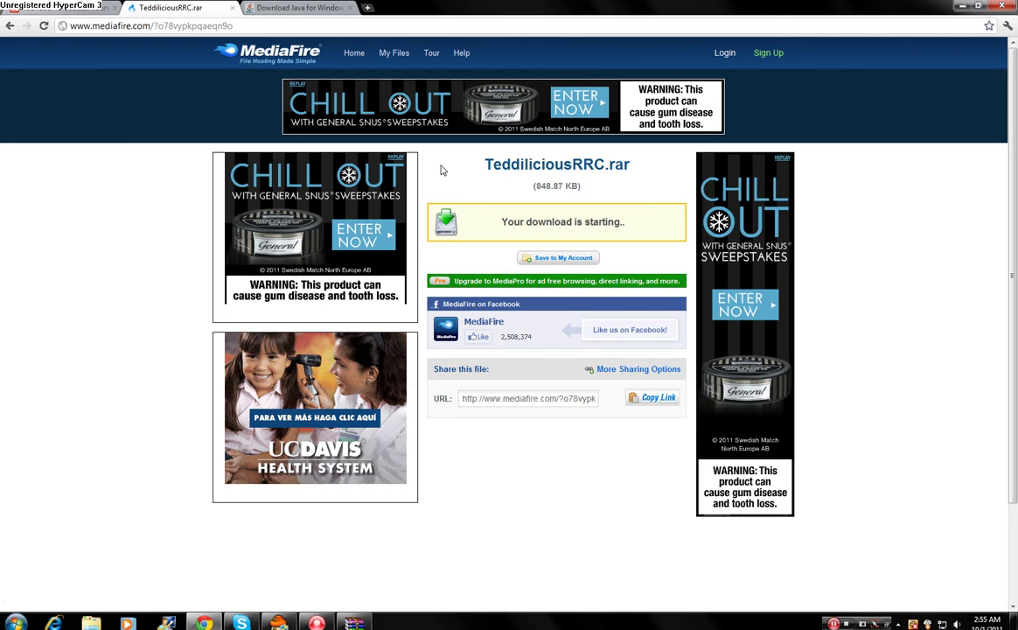
left_click_drag(473, 167, 606, 165)
left_click(602, 186)
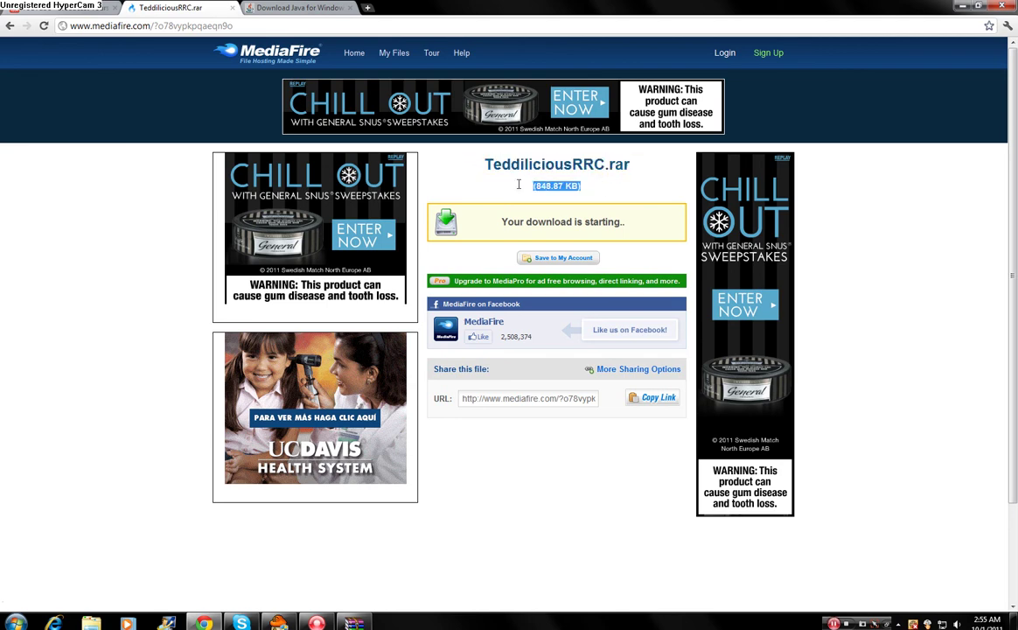
left_click_drag(485, 168, 645, 174)
left_click(589, 190)
left_click(573, 169)
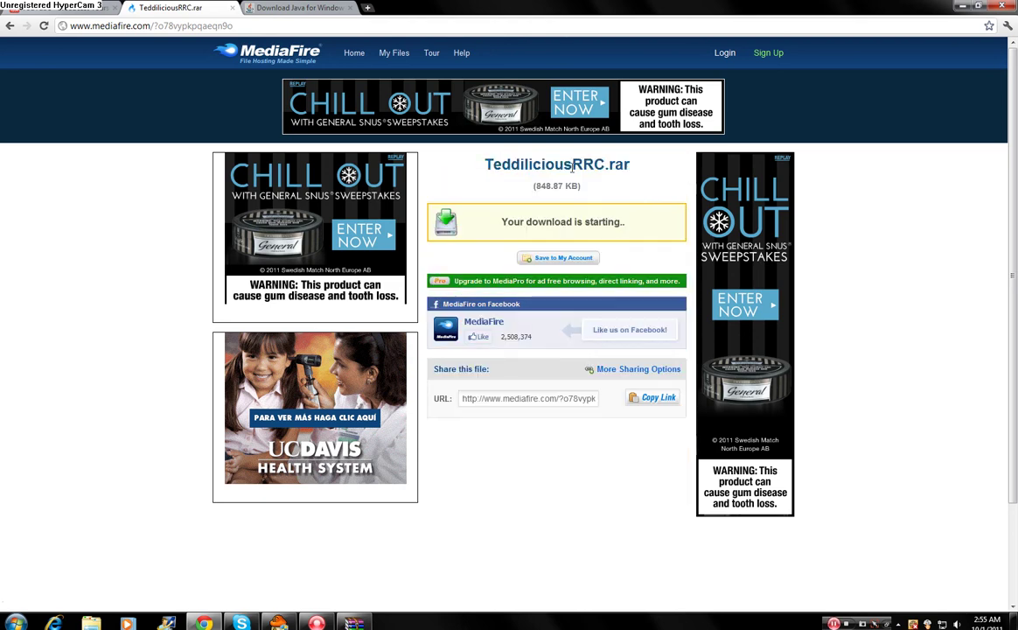
left_click(128, 7)
left_click(169, 7)
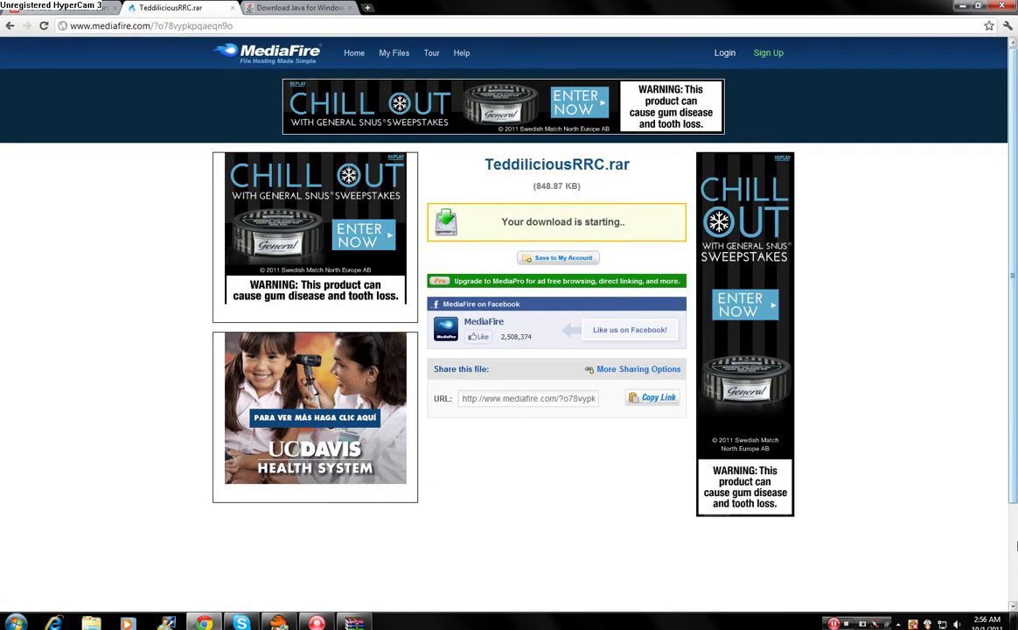